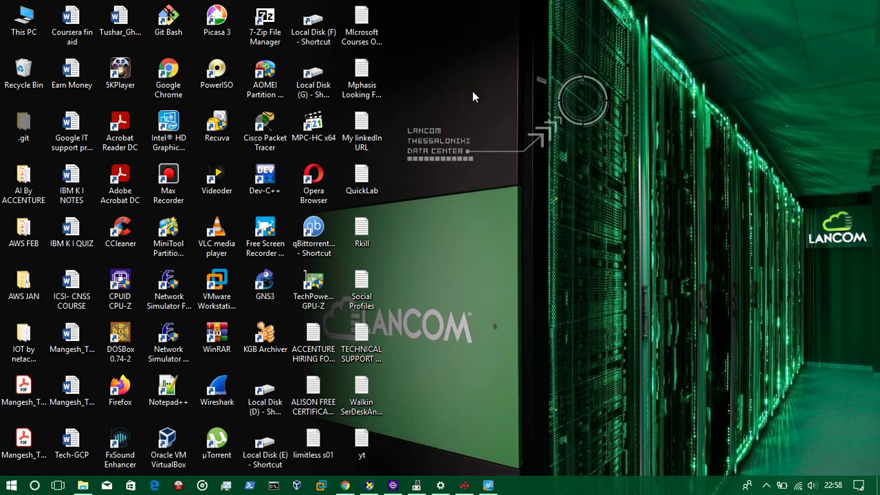
pyautogui.rightClick(469, 96)
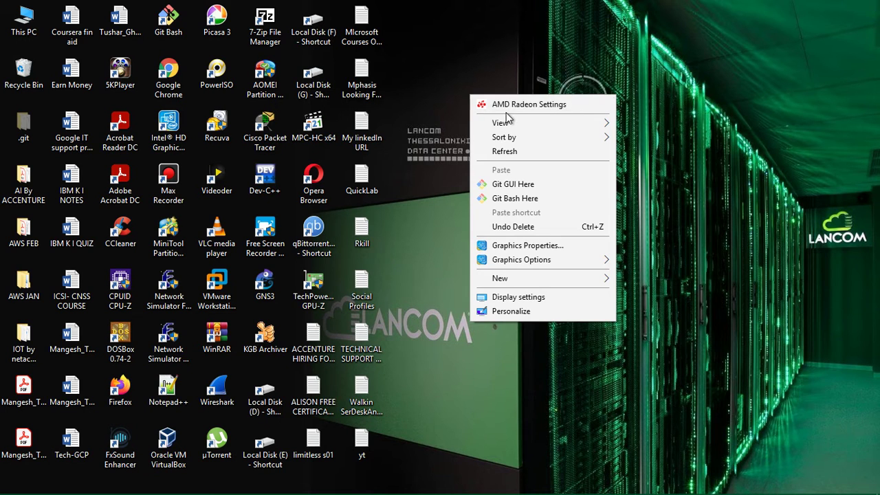
pyautogui.click(424, 180)
pyautogui.moveTo(434, 487)
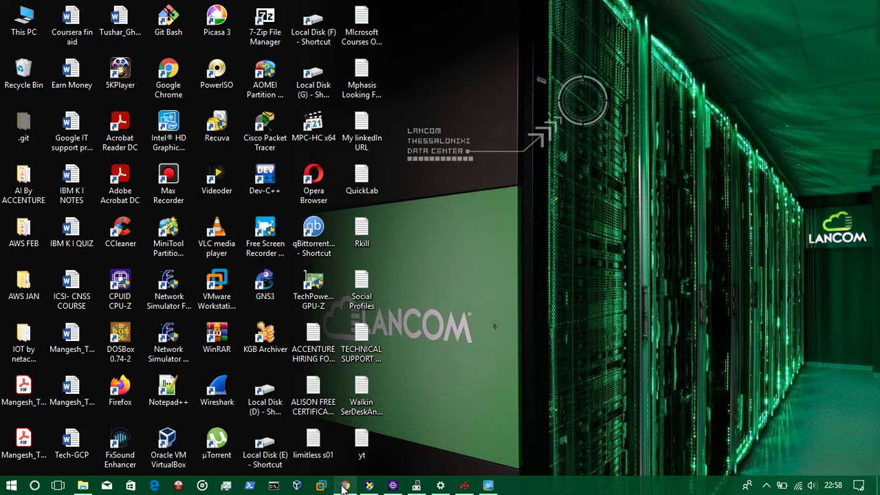
# - Switch to Chrome to view the Google results for "amd driver", and minimize the browser after viewing
pyautogui.moveTo(344, 487)
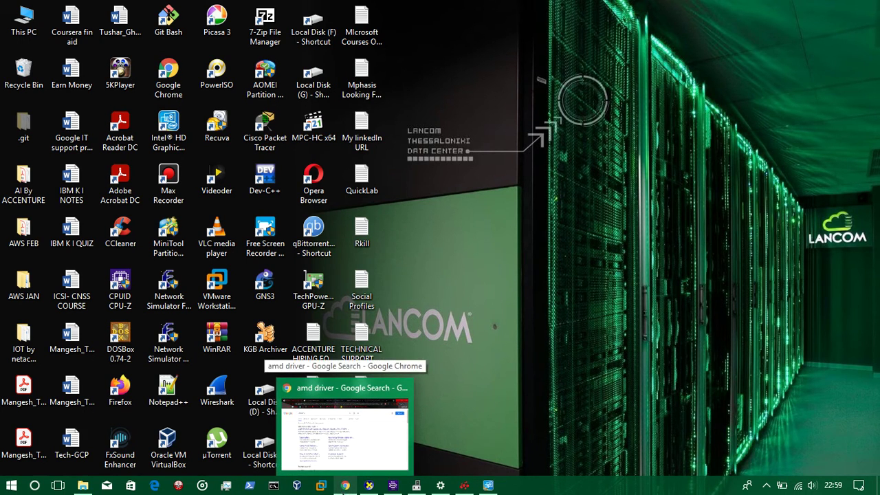
pyautogui.click(343, 426)
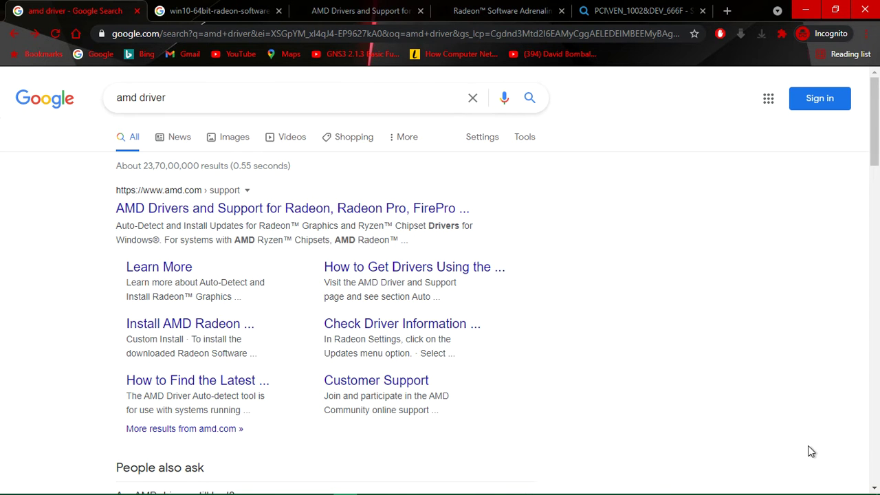
pyautogui.click(802, 9)
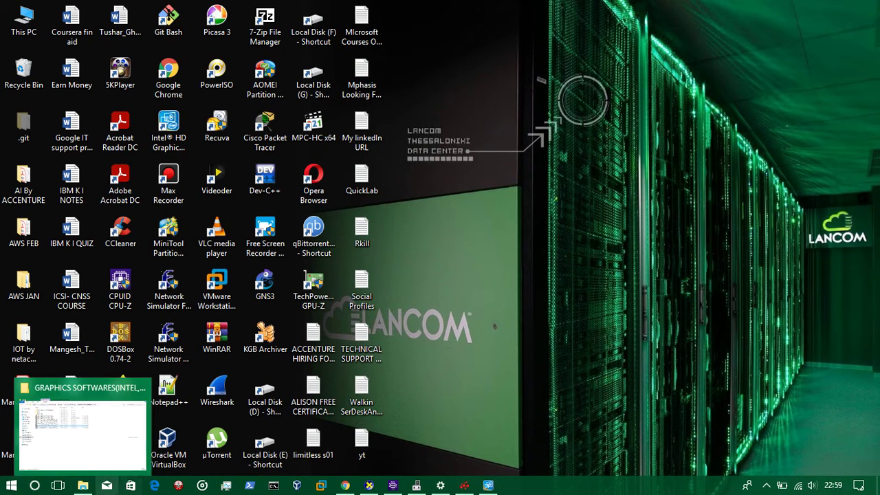
# - Switch to the GRAPHICS SOFTWARES(INTEL,AMD) folder in File Explorer and widen its Name column to show the full file names
pyautogui.click(82, 486)
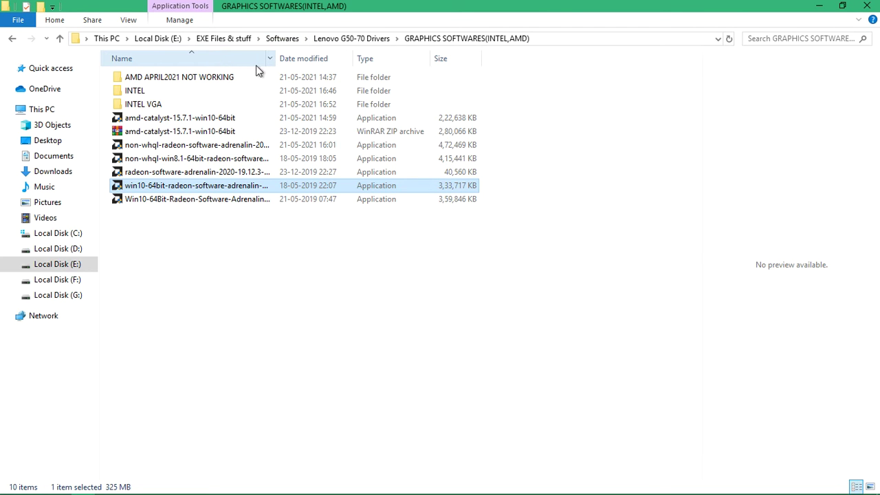
pyautogui.moveTo(274, 59); pyautogui.dragTo(339, 59)
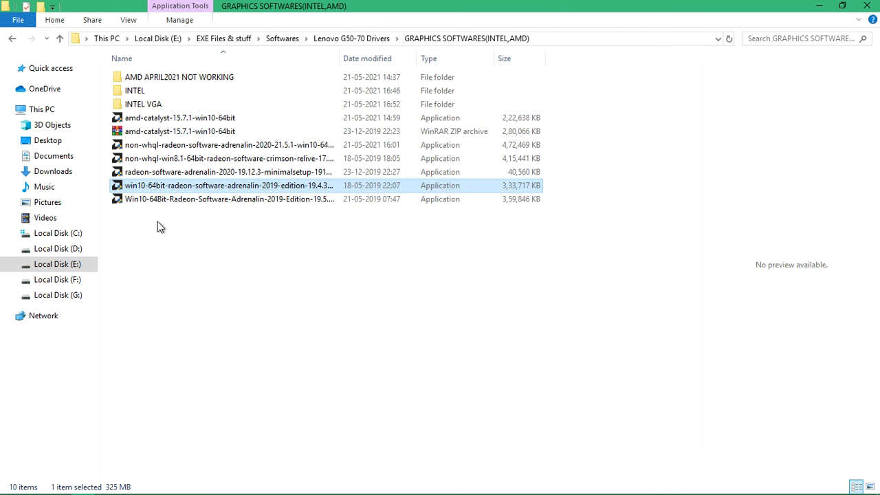
pyautogui.moveTo(340, 58); pyautogui.dragTo(374, 59)
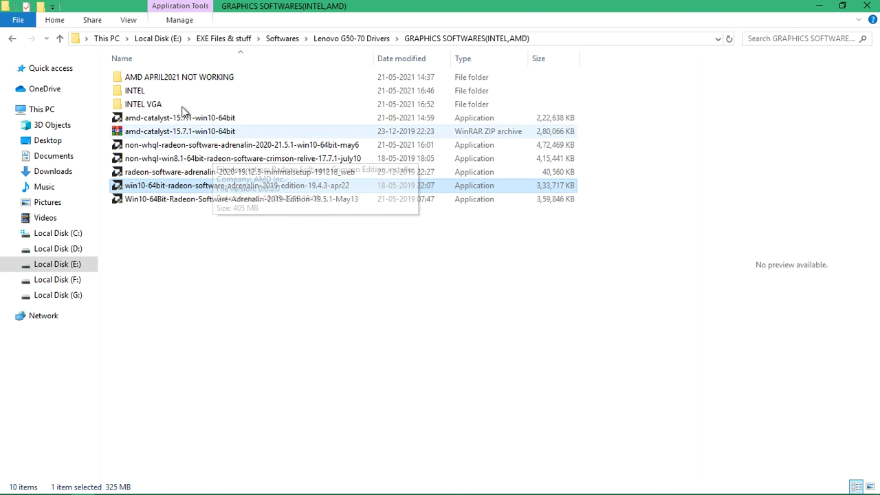
# - Open the AMD APRIL2021 NOT WORKING folder, read the Radeon installer's full file name, and return to the parent folder
pyautogui.doubleClick(244, 81)
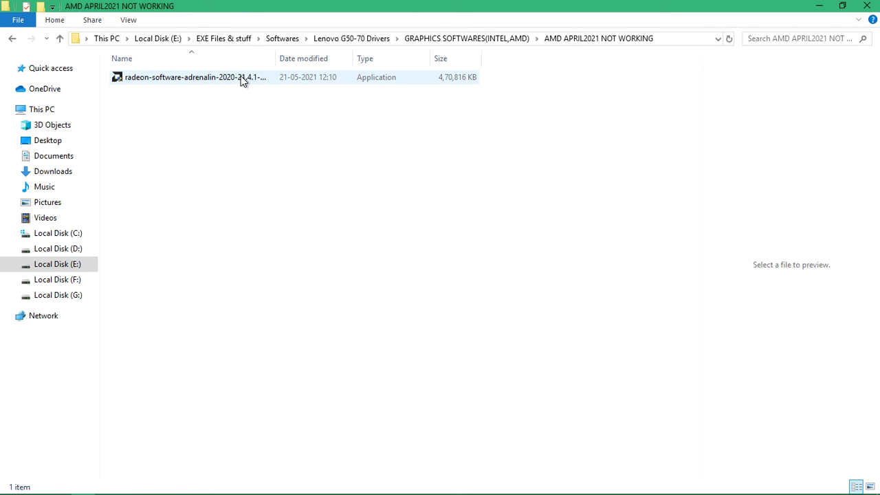
pyautogui.click(243, 80)
pyautogui.press('F2')
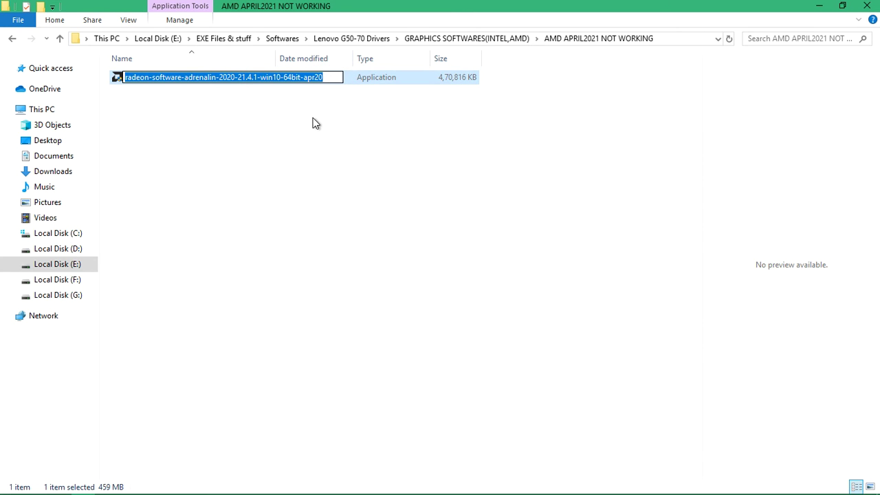
pyautogui.moveTo(353, 62); pyautogui.dragTo(399, 81)
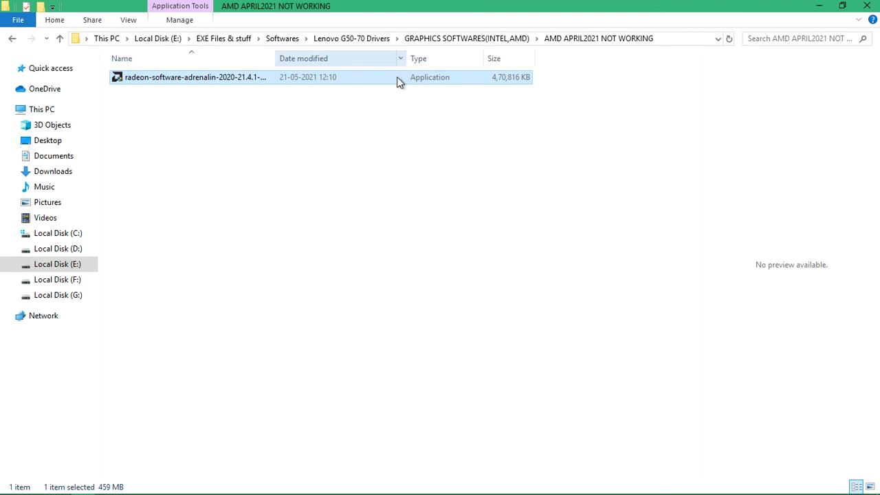
pyautogui.click(13, 38)
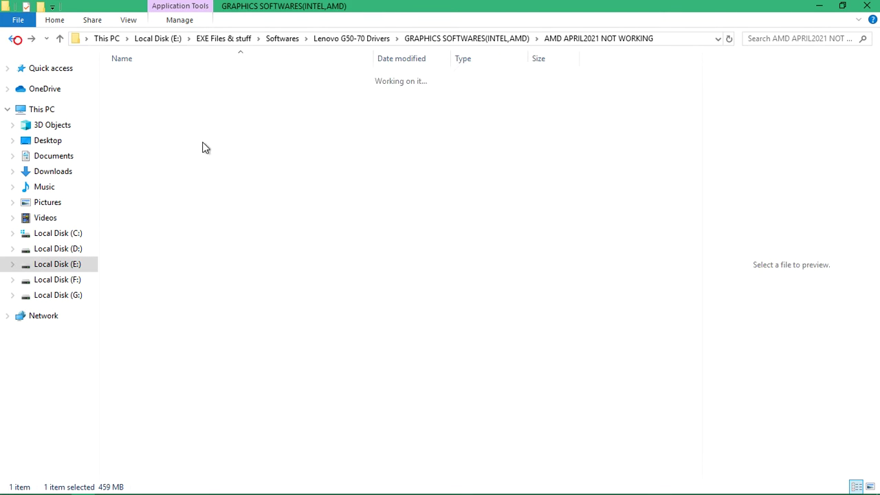
pyautogui.click(311, 263)
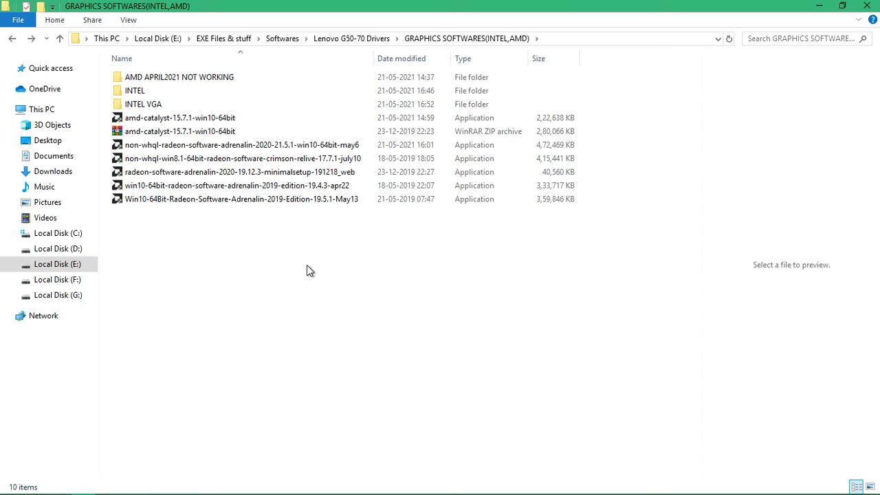
# - Minimize the driver folder and switch to the Windows Update settings to check the update status
pyautogui.click(819, 5)
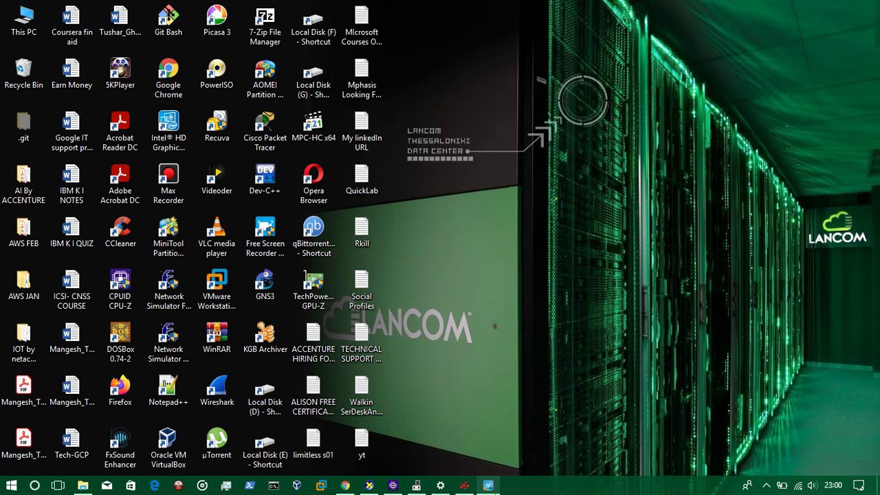
pyautogui.click(441, 486)
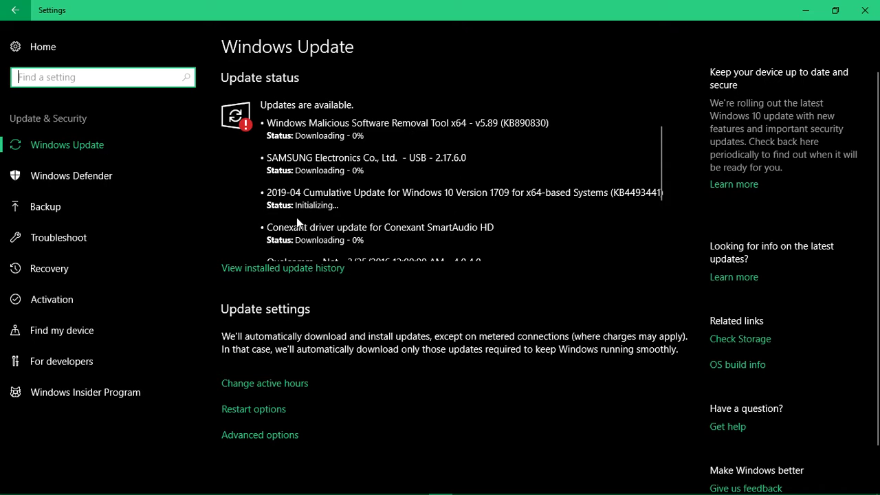
# - Recheck the installer's full file name inside AMD APRIL2021 NOT WORKING, widening the Name column, and return to GRAPHICS SOFTWARES(INTEL,AMD)
pyautogui.click(81, 485)
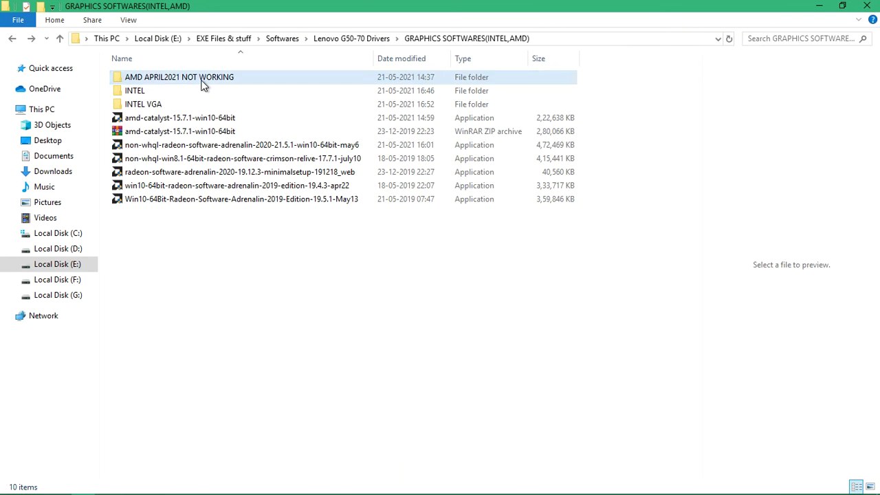
pyautogui.doubleClick(193, 79)
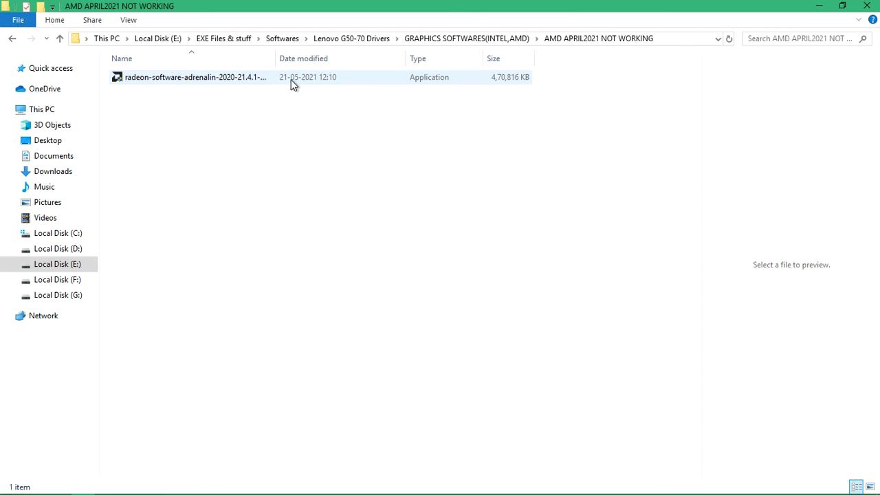
pyautogui.moveTo(275, 65); pyautogui.dragTo(307, 65)
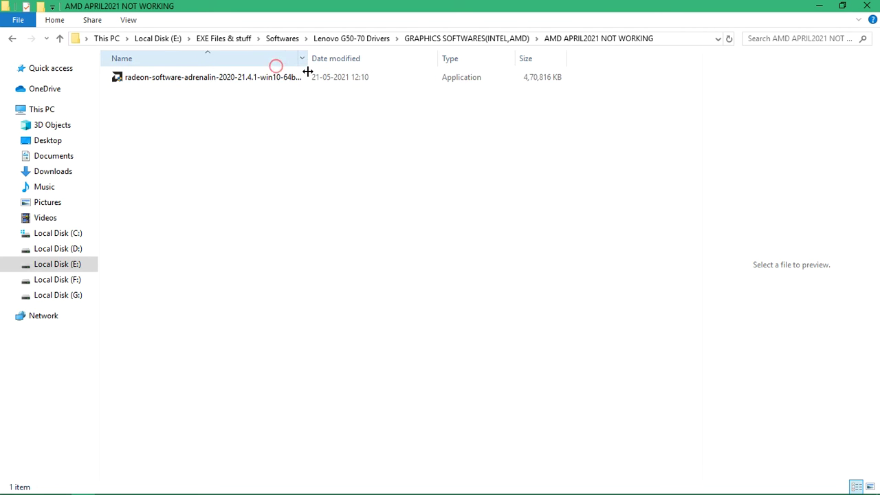
pyautogui.click(244, 80)
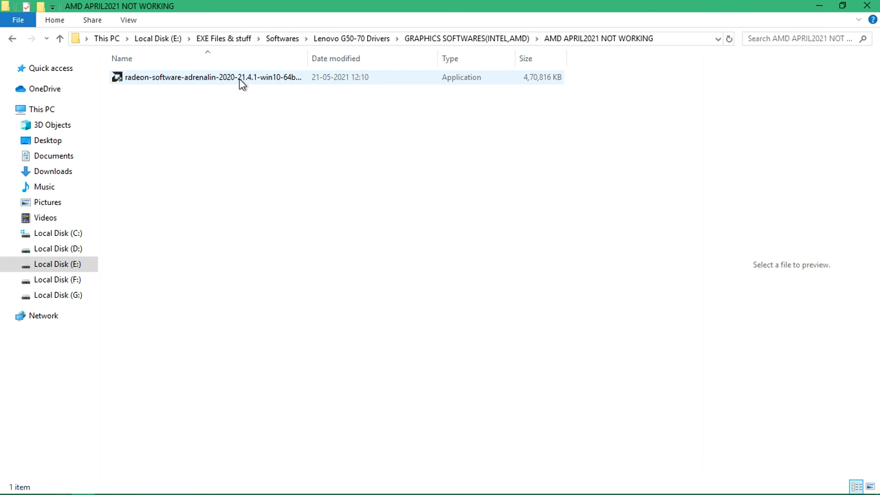
pyautogui.click(241, 84)
pyautogui.click(241, 81)
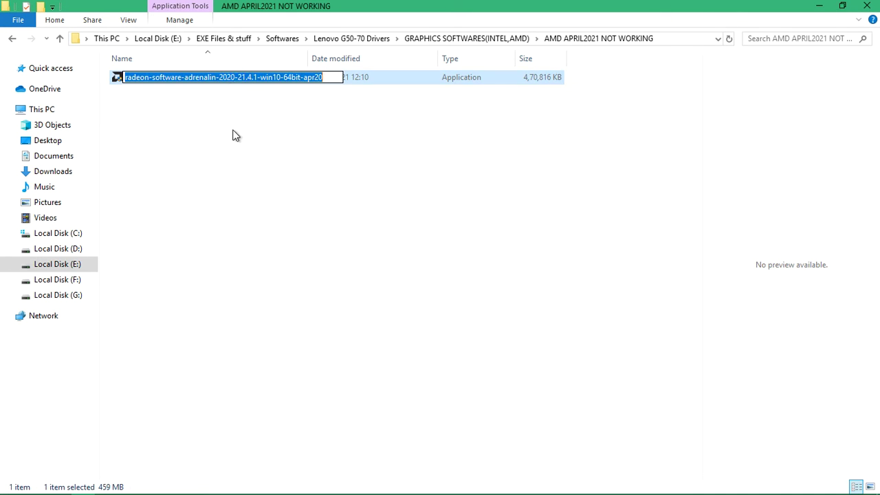
pyautogui.click(231, 130)
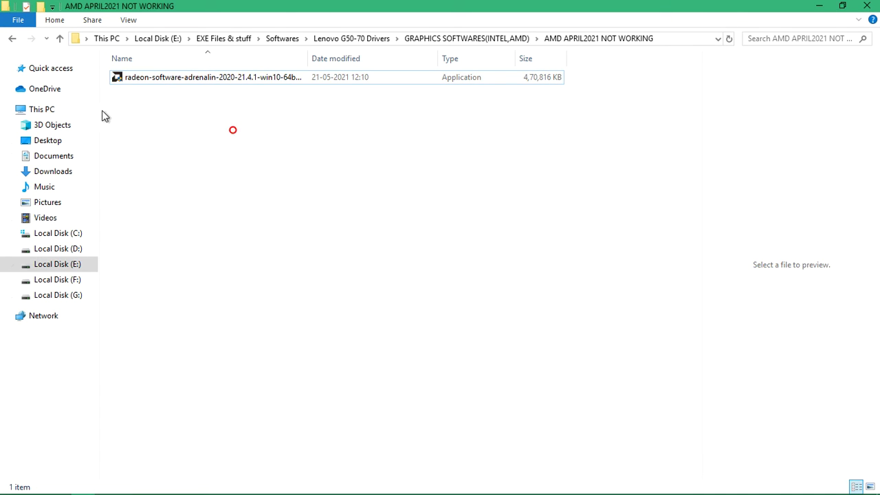
pyautogui.click(11, 41)
pyautogui.click(271, 263)
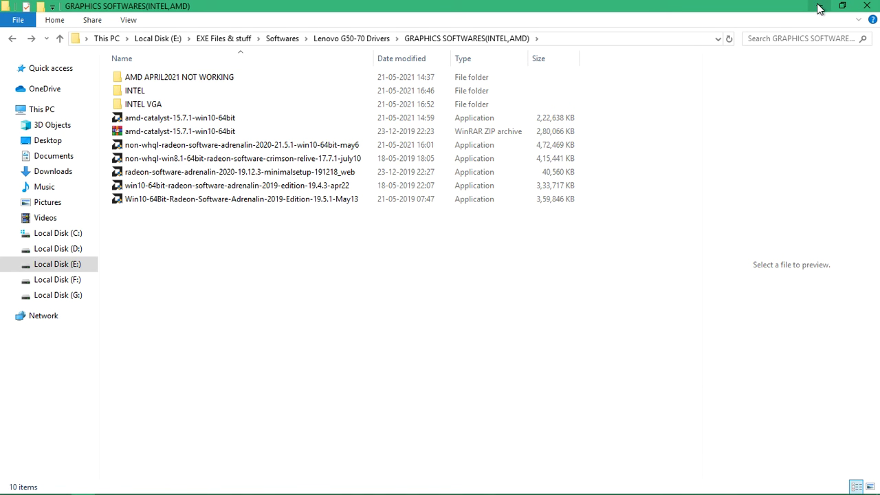
# - Minimize the driver folder and Settings windows and locate the CPUID CPU-Z and TechPowerUp GPU-Z shortcuts on the desktop
pyautogui.click(820, 9)
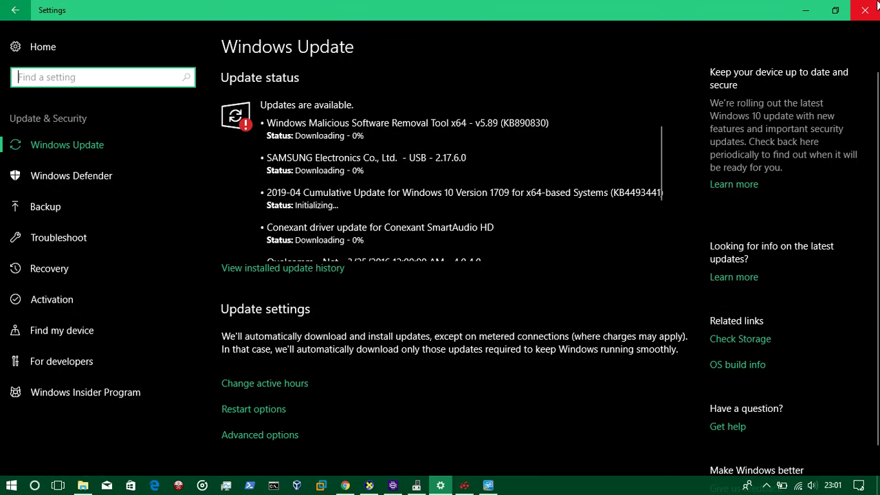
pyautogui.click(805, 9)
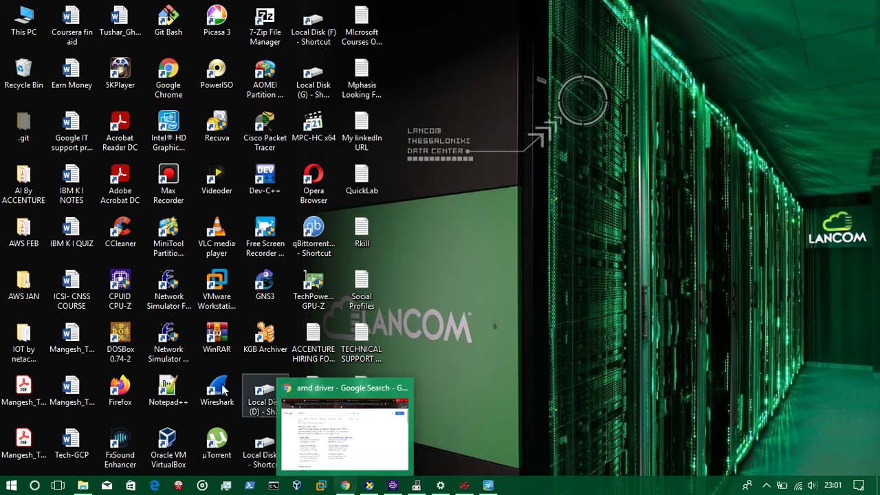
pyautogui.click(121, 303)
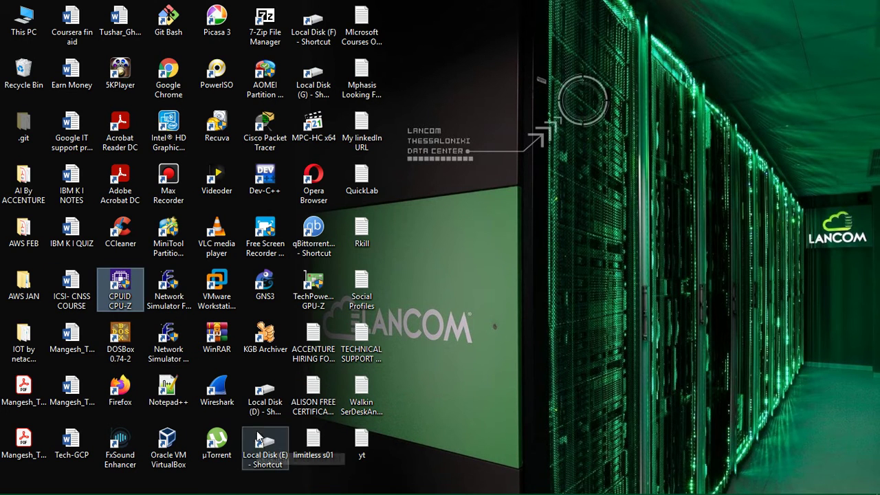
pyautogui.click(318, 306)
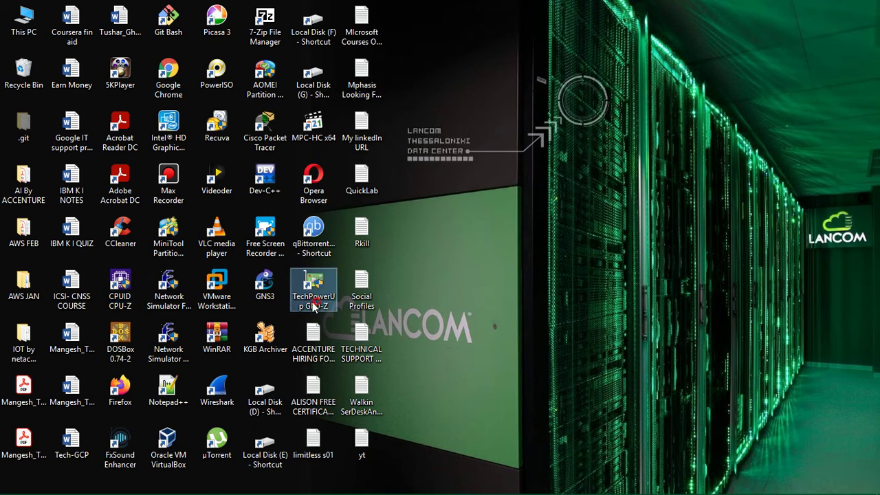
pyautogui.click(125, 303)
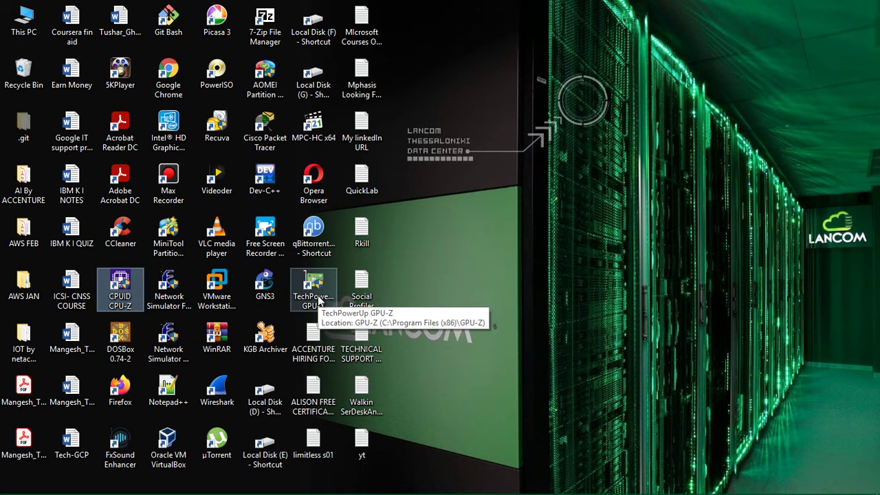
# - Switch to CPU-Z, view the graphics details for the AMD Radeon HD 8500M display device, and minimize the window
pyautogui.moveTo(482, 489)
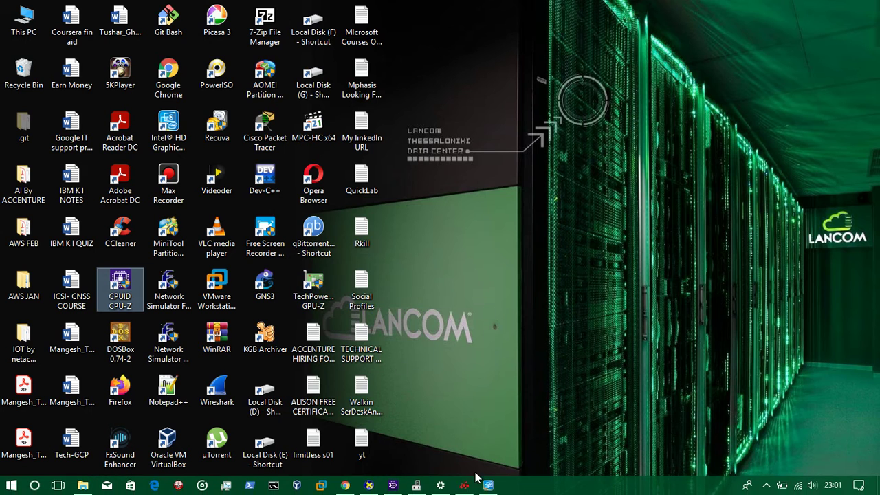
pyautogui.click(395, 486)
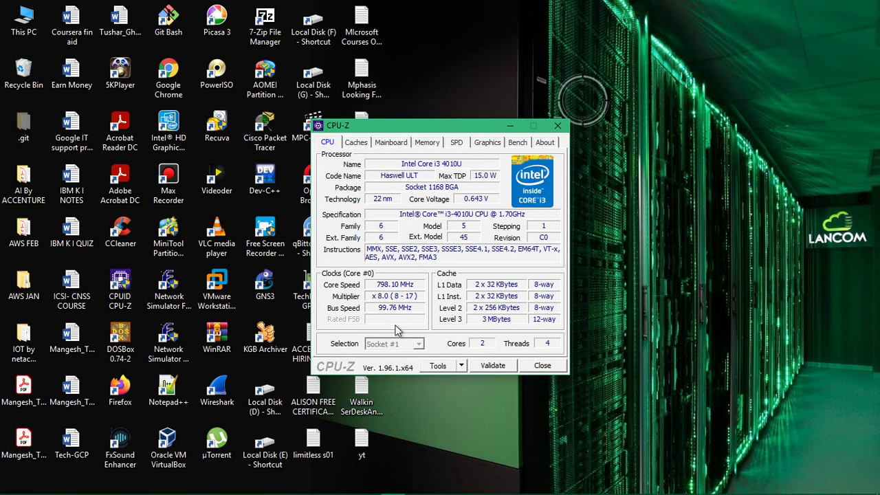
pyautogui.click(484, 143)
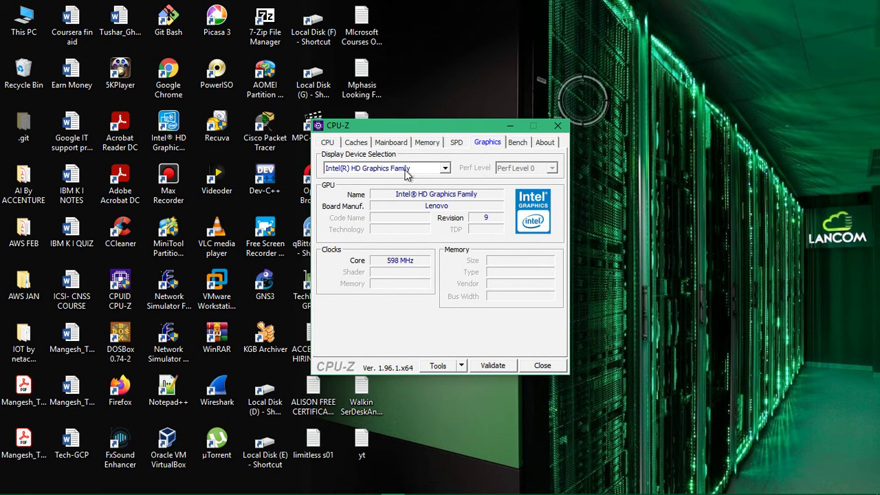
pyautogui.moveTo(729, 494)
pyautogui.click(445, 170)
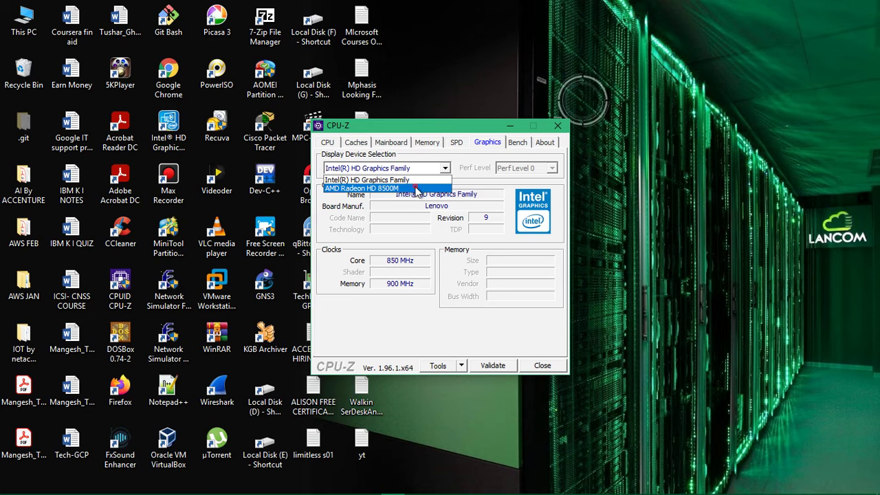
pyautogui.click(417, 189)
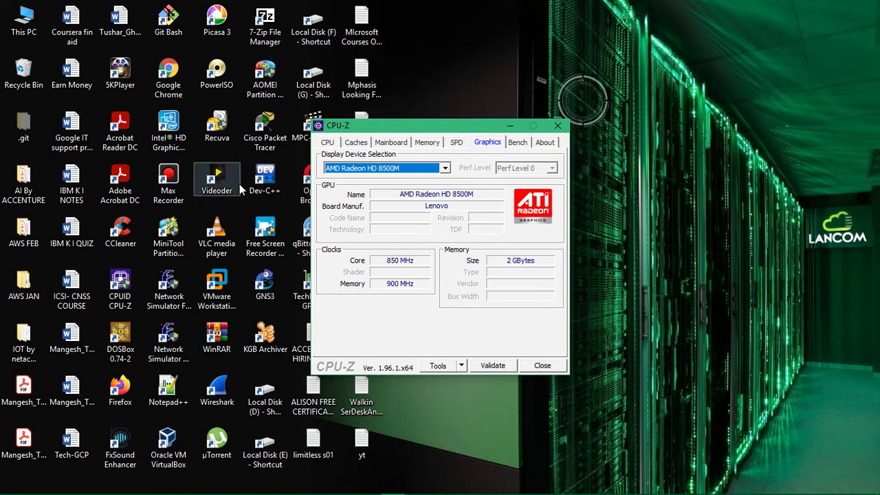
pyautogui.click(509, 128)
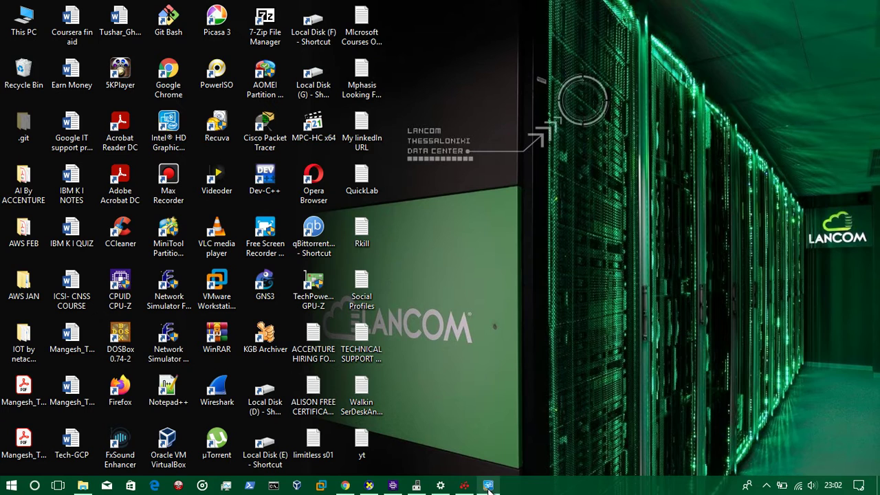
# - Bring up the running TechPowerUp GPU-Z to view the graphics card details
pyautogui.click(766, 486)
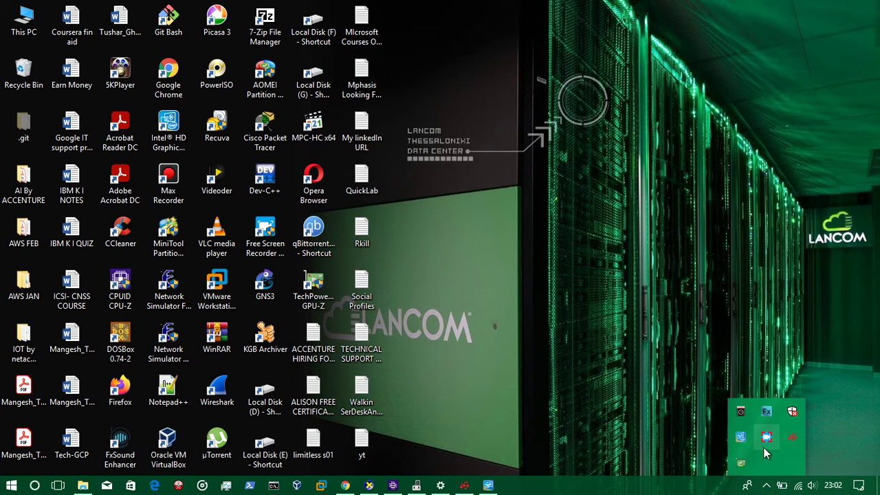
pyautogui.click(741, 465)
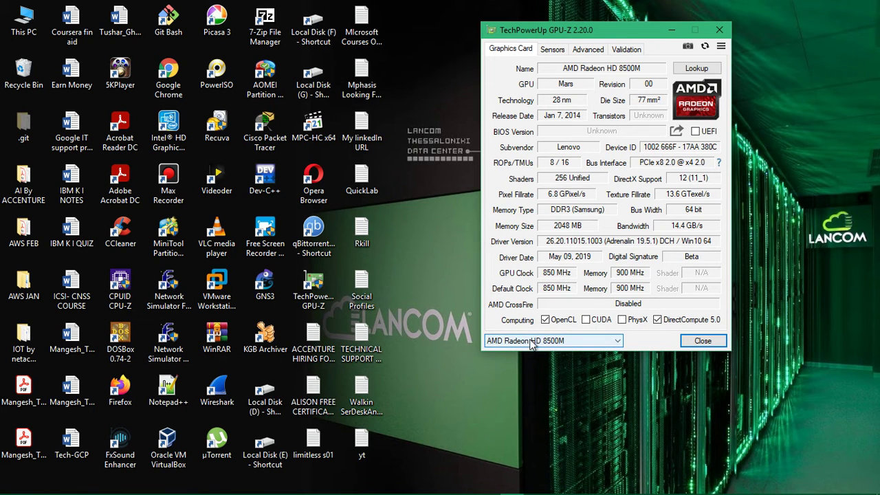
# - View the Intel(R) HD Graphics Family details in GPU-Z, and switch the card back to AMD Radeon HD 8500M
pyautogui.click(558, 344)
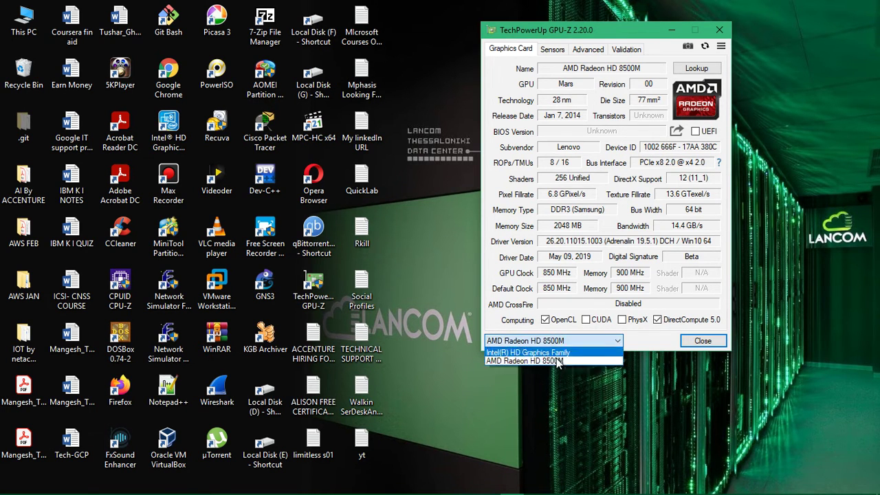
pyautogui.click(548, 353)
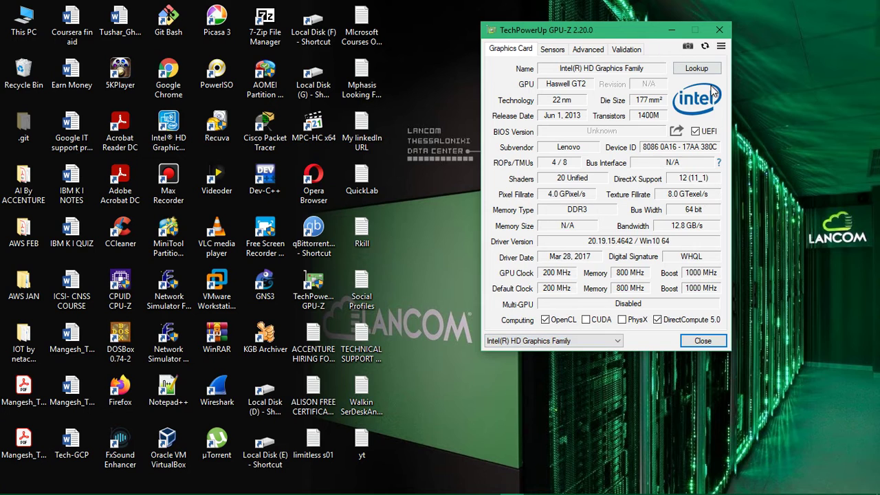
pyautogui.click(574, 341)
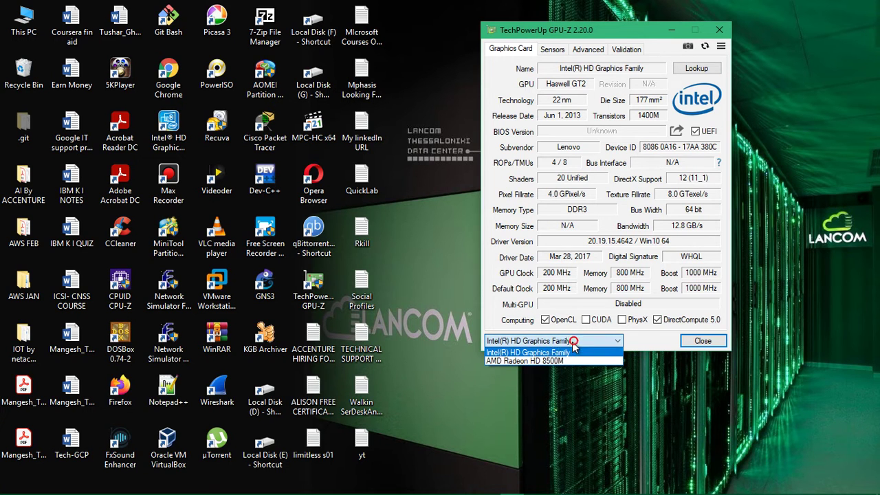
pyautogui.click(538, 362)
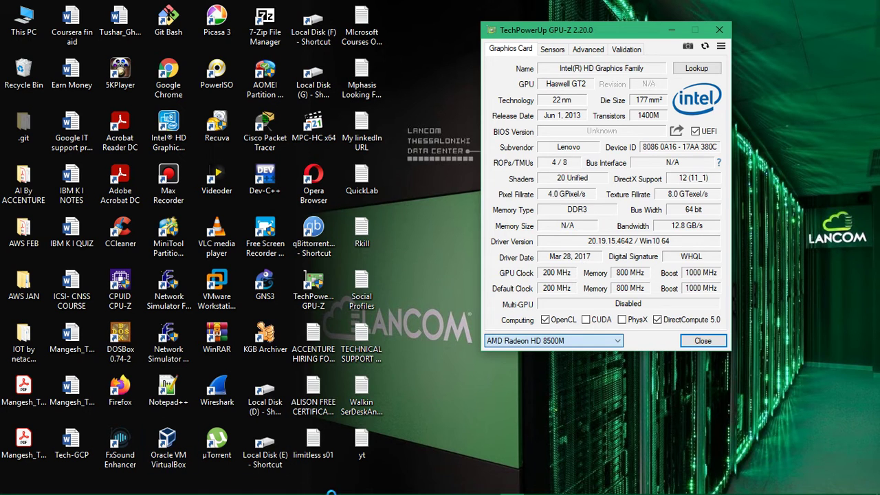
# - Switch to Chrome and bring up the product selection list on the AMD Drivers and Support page
pyautogui.moveTo(448, 493)
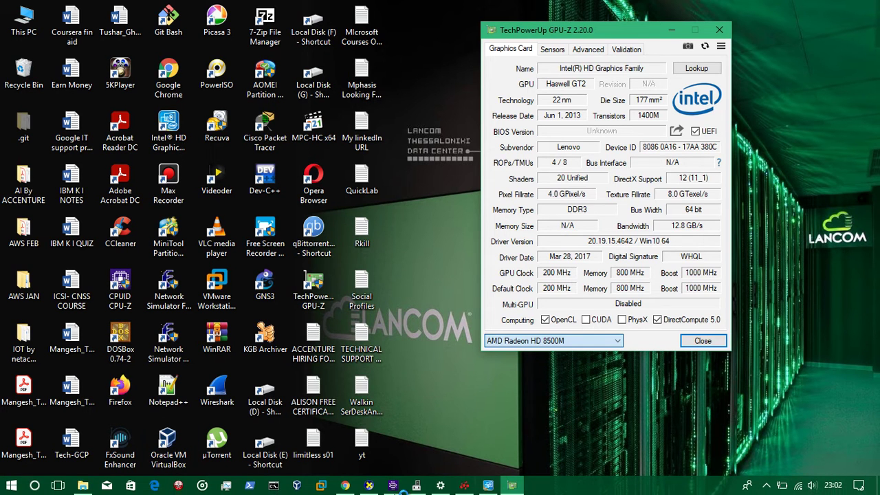
pyautogui.click(345, 486)
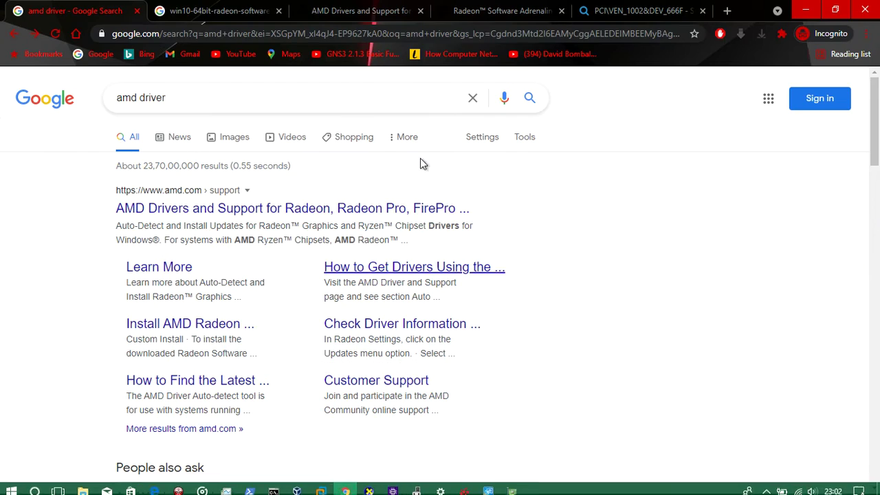
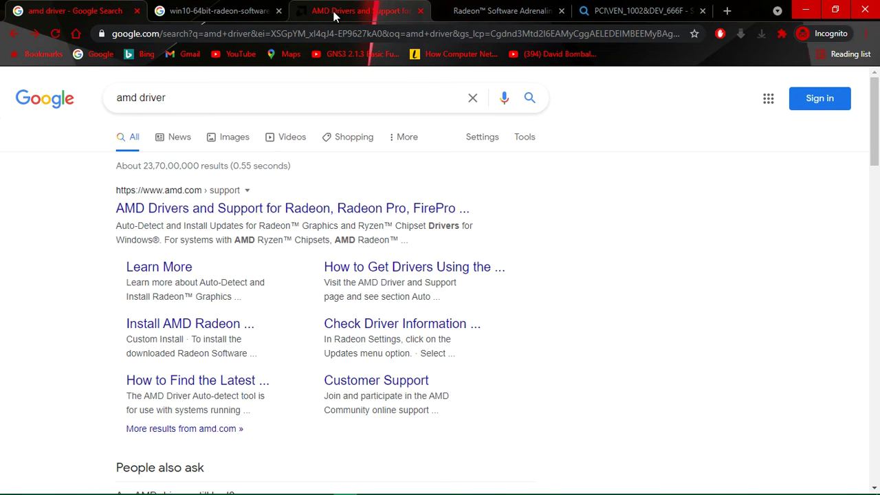
pyautogui.click(361, 11)
pyautogui.scroll(-10, 554, 261)
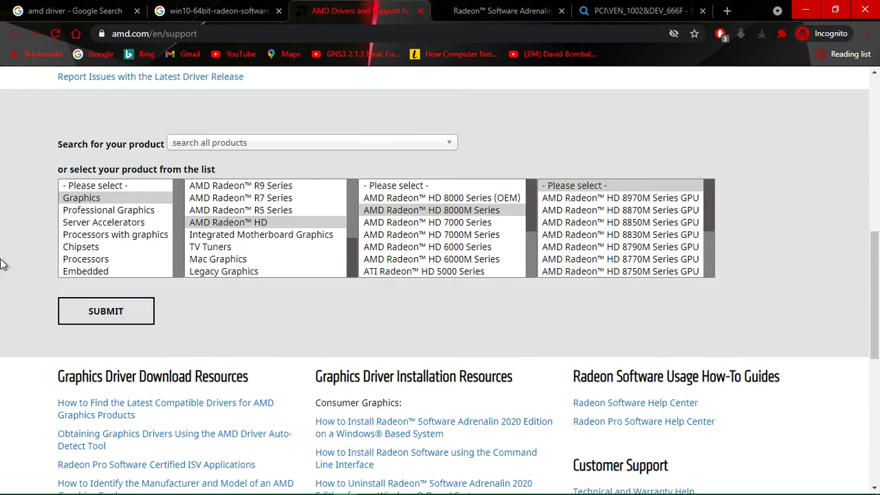
# - Choose Graphics, AMD Radeon HD and AMD Radeon HD 8000M Series in the AMD product list
pyautogui.click(81, 198)
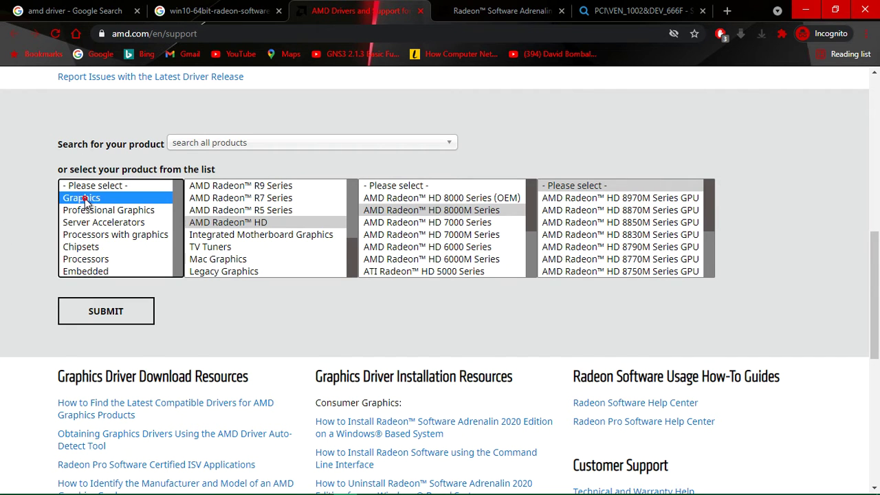
pyautogui.click(220, 222)
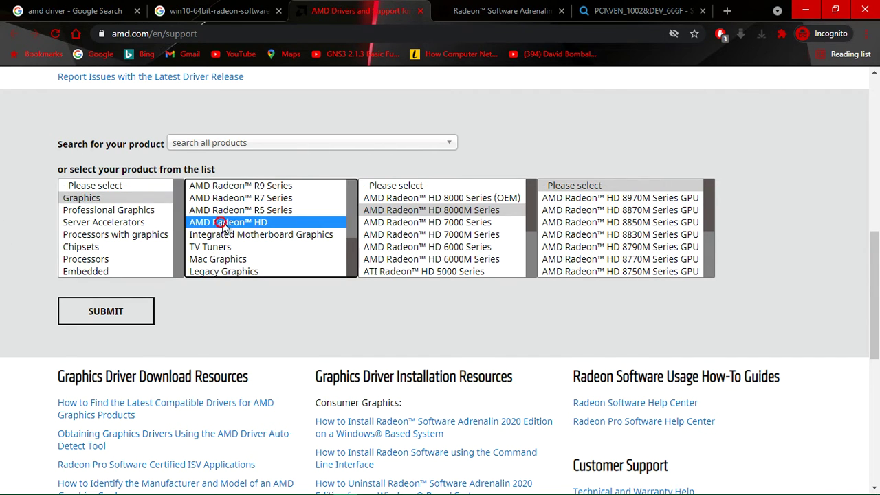
pyautogui.click(441, 211)
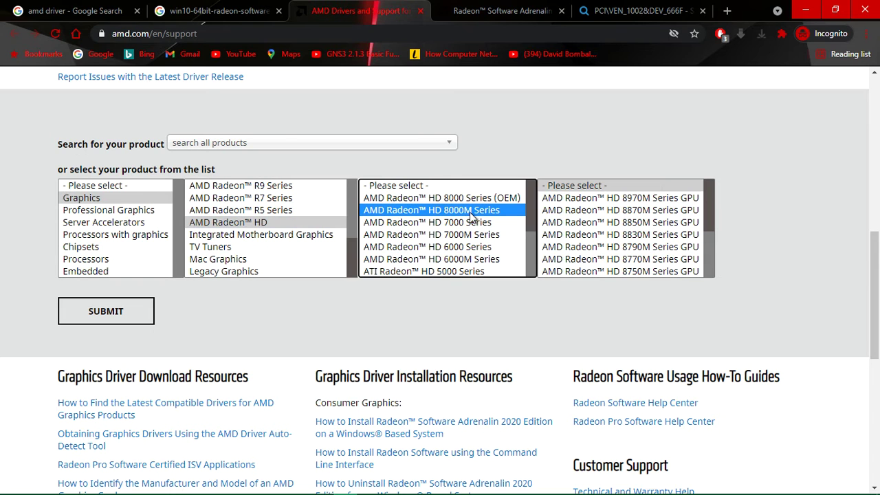
# - Switch to GPU-Z to recheck the AMD card's name, and minimize its window
pyautogui.moveTo(474, 485)
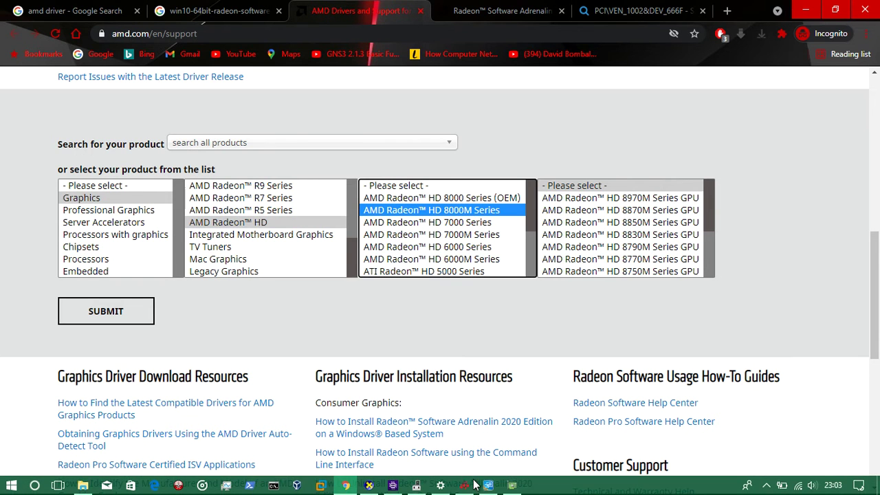
pyautogui.click(513, 485)
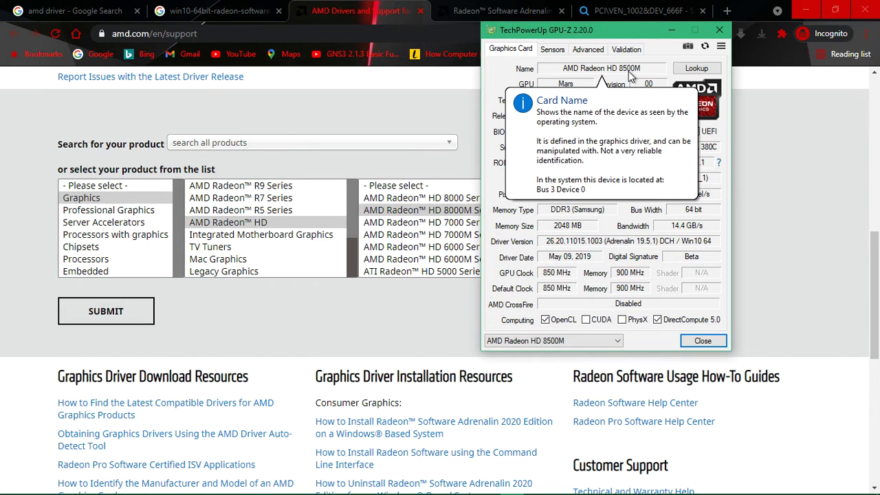
pyautogui.click(679, 31)
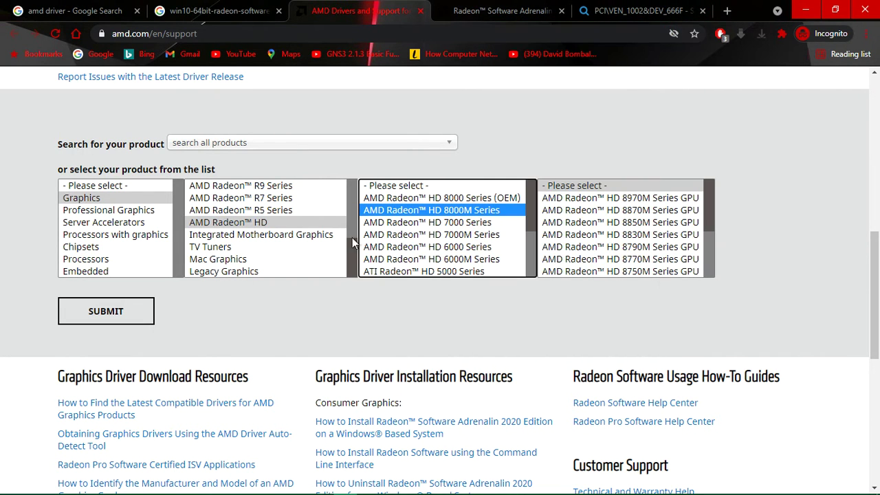
# - Look through the AMD Radeon HD 8000M Series models for one matching the HD 8500M card
pyautogui.moveTo(709, 204); pyautogui.dragTo(662, 284)
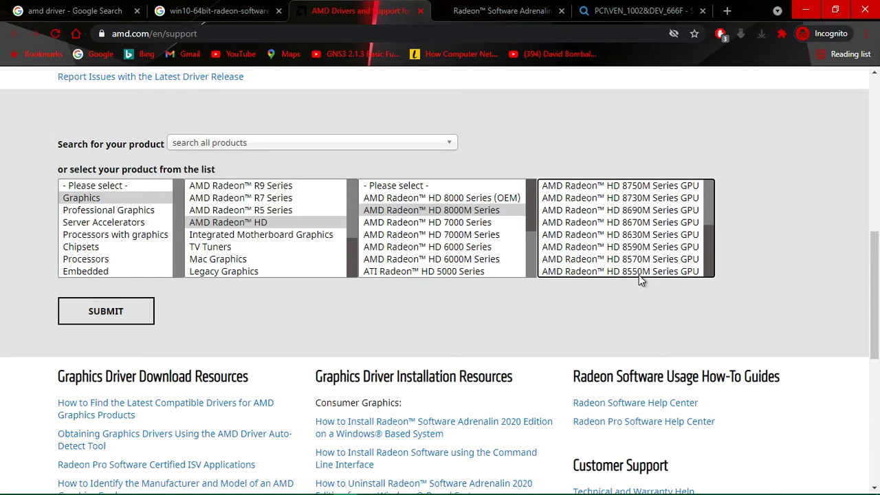
pyautogui.scroll(3, 639, 227)
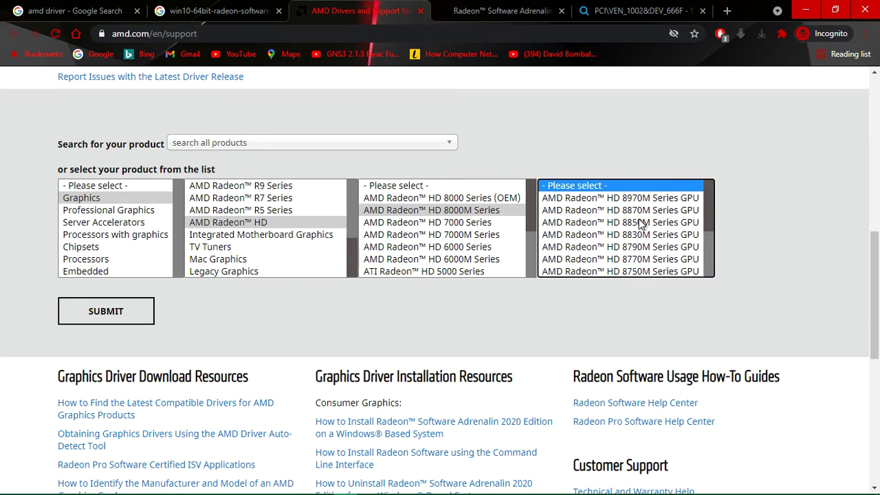
pyautogui.scroll(-3, 640, 225)
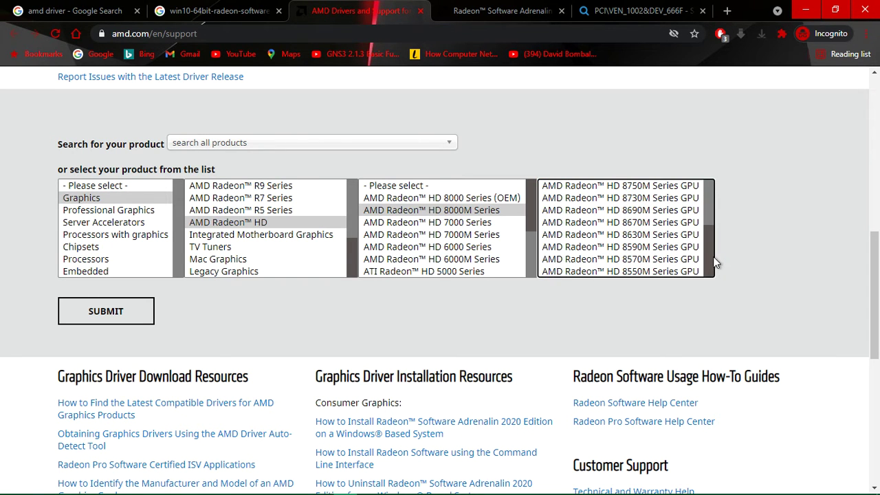
pyautogui.scroll(3, 713, 257)
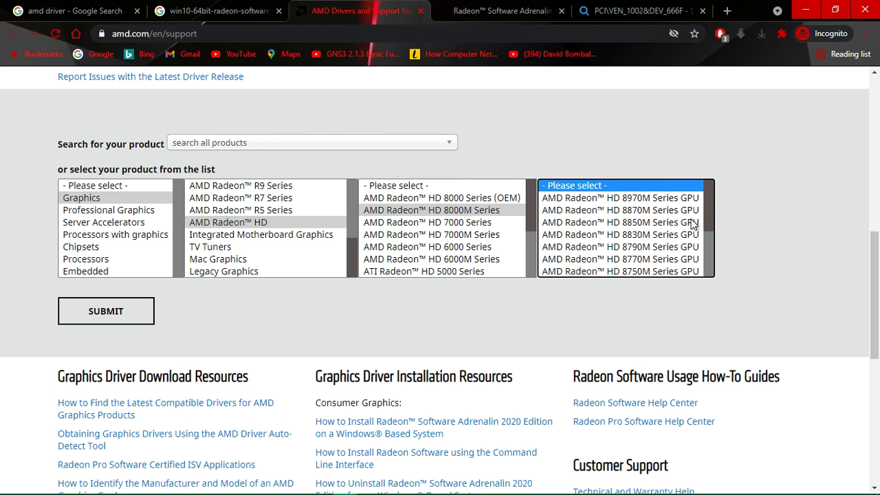
pyautogui.scroll(-3, 709, 204)
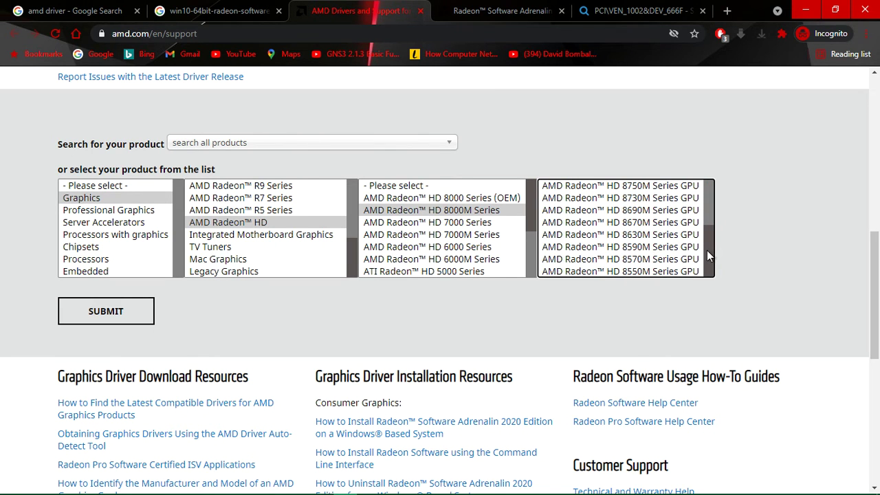
pyautogui.moveTo(708, 249); pyautogui.dragTo(713, 295)
# - Switch to the Windows Update settings, review the available updates, and minimize the window
pyautogui.moveTo(365, 491)
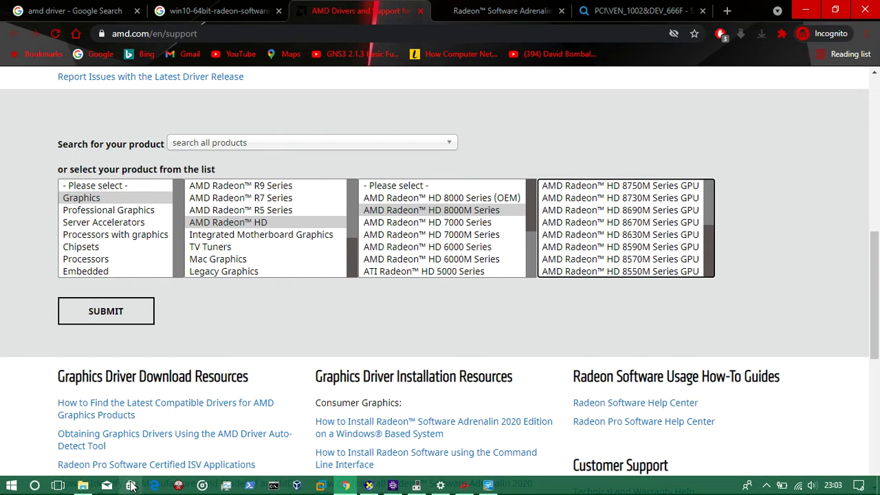
pyautogui.click(440, 486)
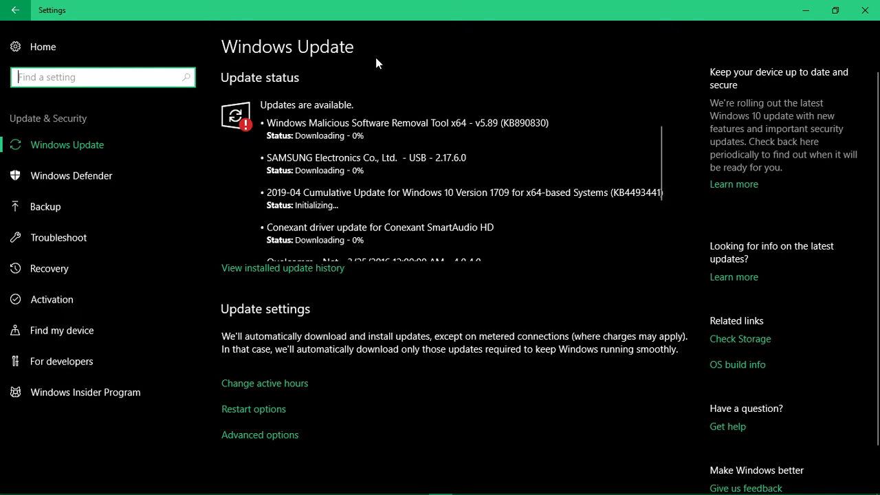
pyautogui.scroll(-3, 330, 246)
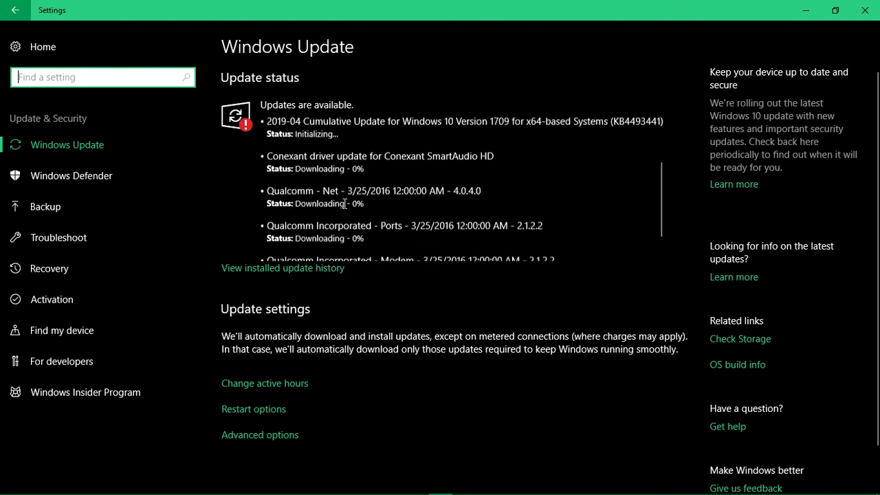
pyautogui.scroll(3, 371, 213)
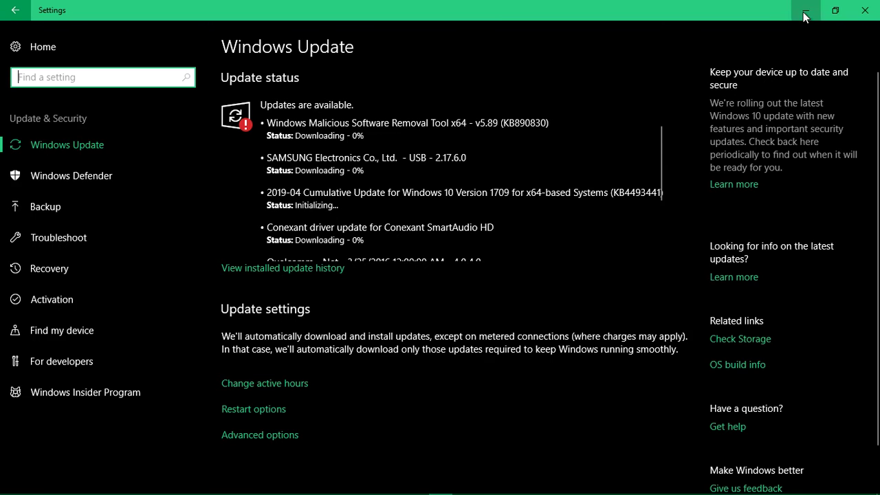
pyautogui.click(805, 12)
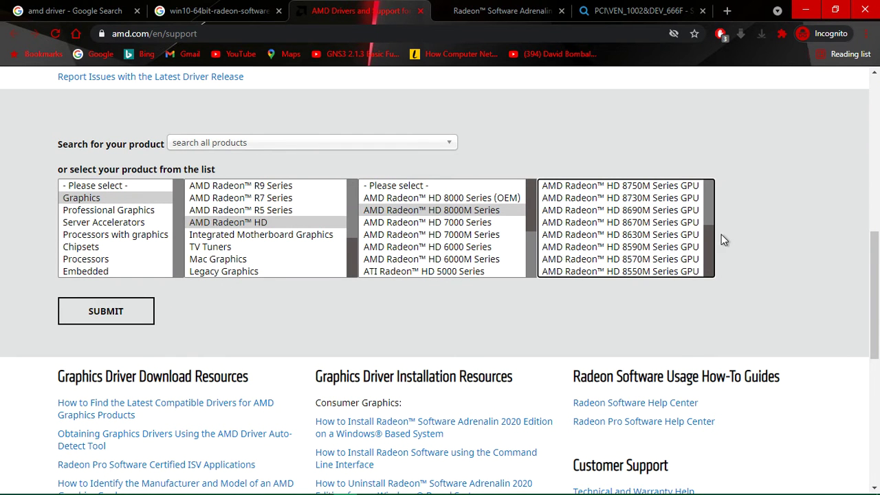
# - Select AMD Radeon HD 8550M Series GPU as the product, and open the Windows search
pyautogui.scroll(-2, 709, 237)
pyautogui.scroll(2, 714, 228)
pyautogui.click(652, 273)
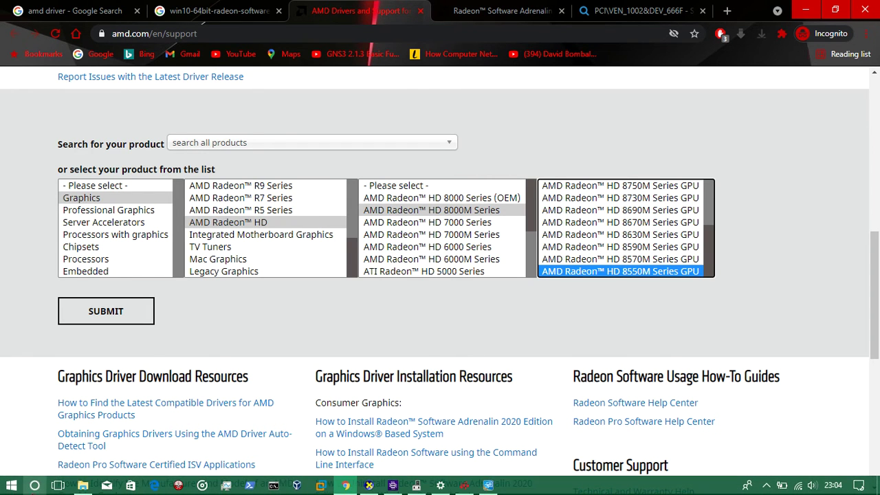
pyautogui.click(35, 486)
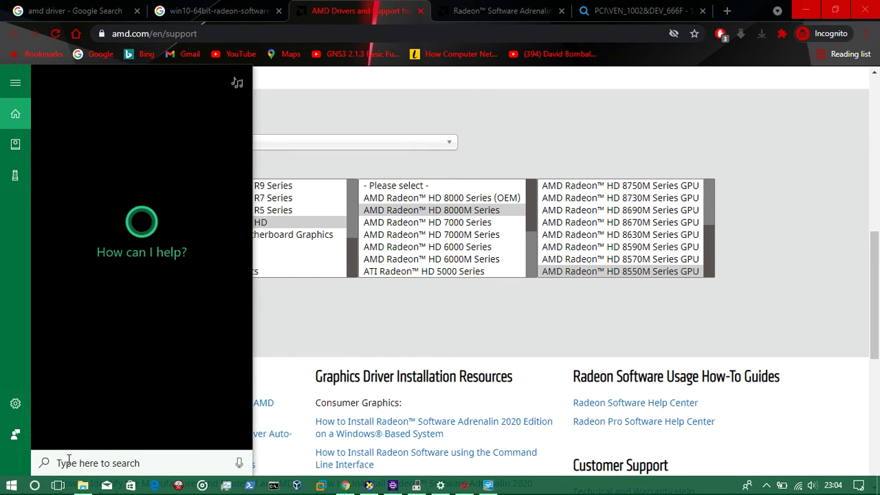
pyautogui.write('di')
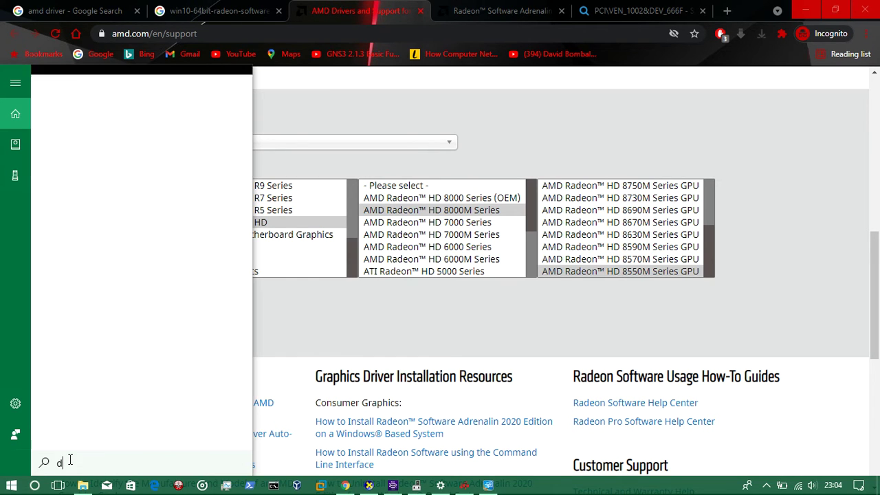
pyautogui.write('a')
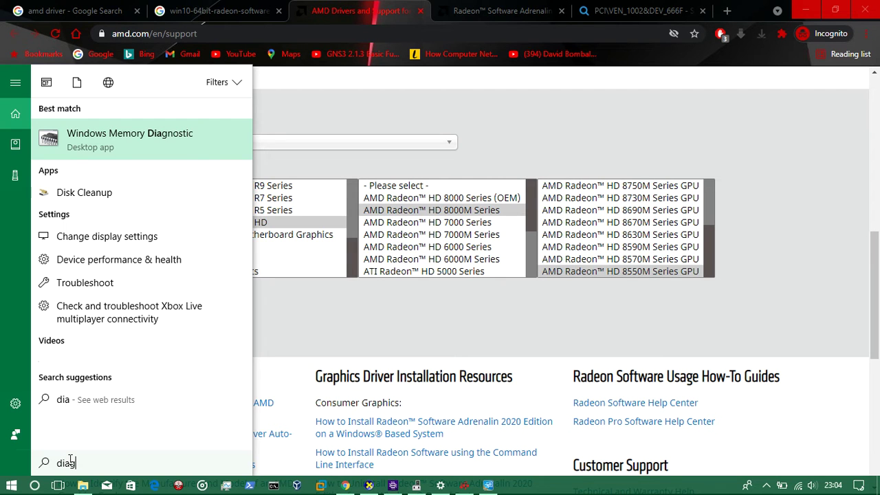
pyautogui.write('g')
pyautogui.press('BackSpace')
pyautogui.press('BackSpace')
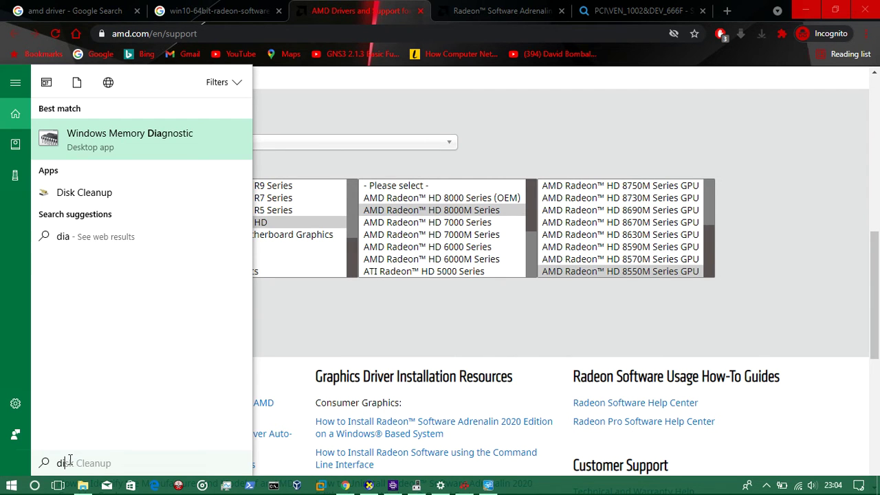
pyautogui.write('x')
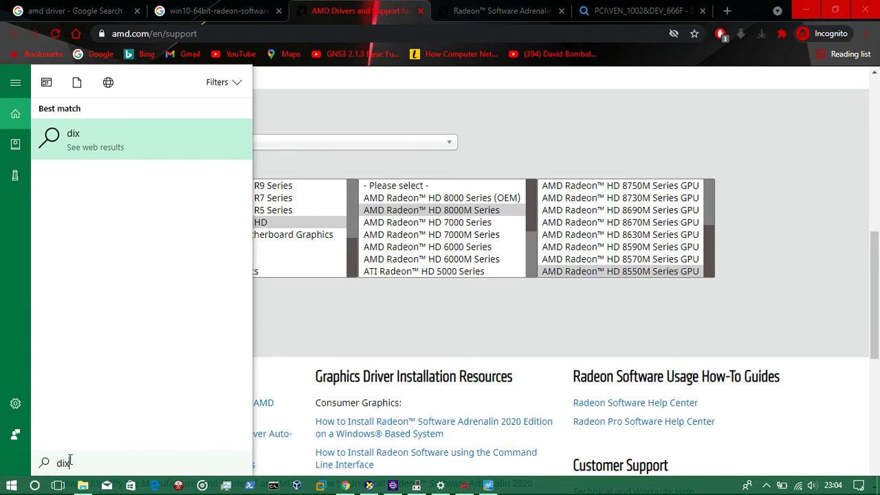
pyautogui.write('diag')
pyautogui.press('BackSpace')
pyautogui.write('g')
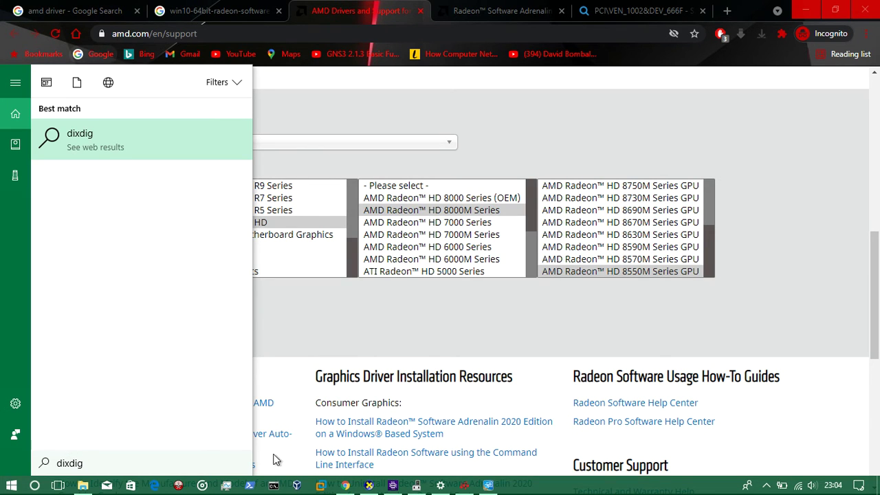
pyautogui.press('BackSpace')
pyautogui.press('BackSpace')
pyautogui.press('BackSpace')
pyautogui.press('BackSpace')
pyautogui.press('BackSpace')
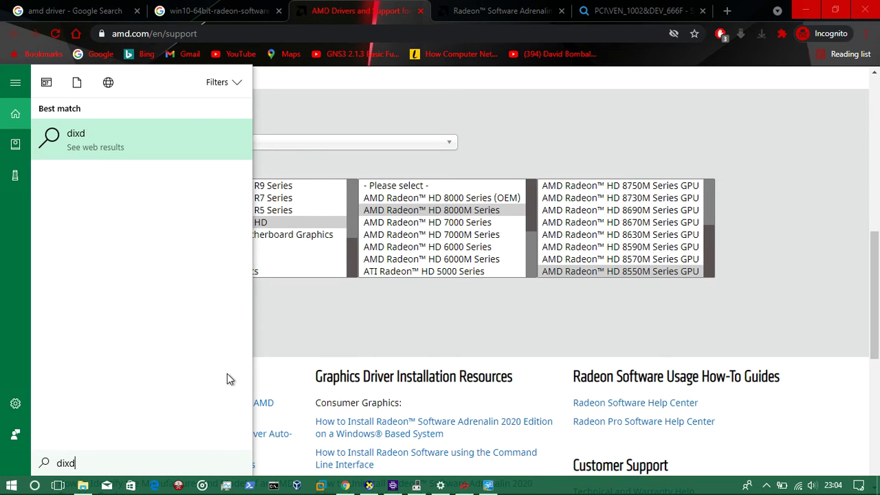
pyautogui.write('x')
pyautogui.write('dig')
pyautogui.press('BackSpace')
pyautogui.press('BackSpace')
pyautogui.press('BackSpace')
pyautogui.press('BackSpace')
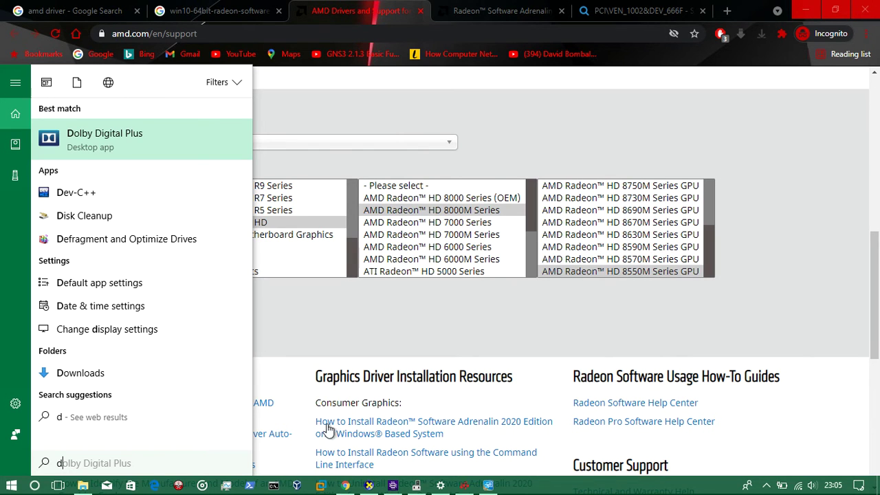
# - Search Windows for dxdiag
pyautogui.moveTo(368, 489)
pyautogui.write('xd')
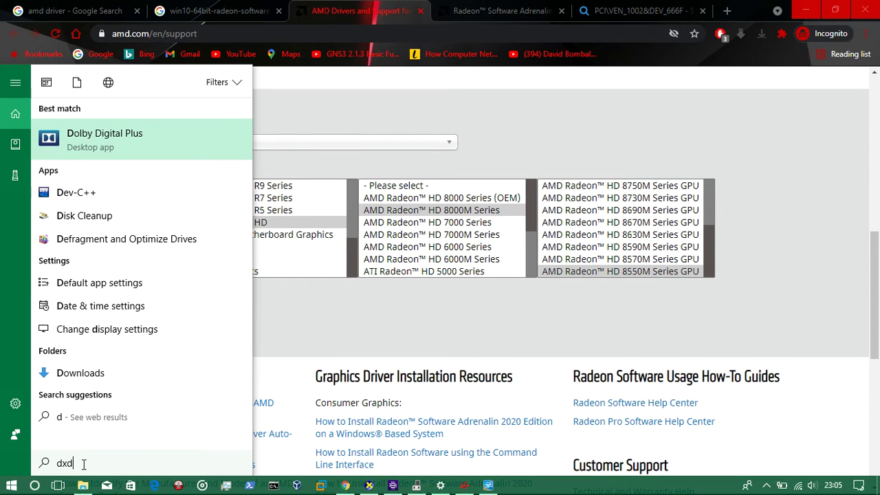
pyautogui.write('iag')
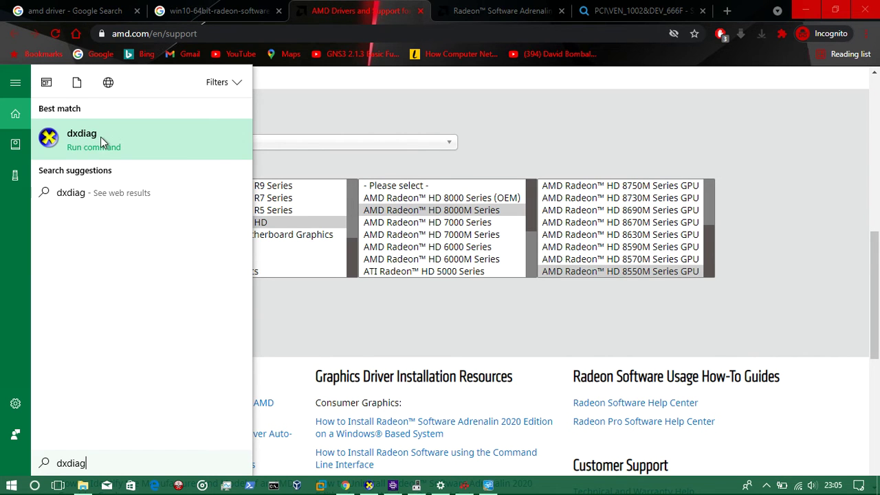
# - Switch to the DirectX Diagnostic Tool and review the system, display and render device details
pyautogui.click(368, 486)
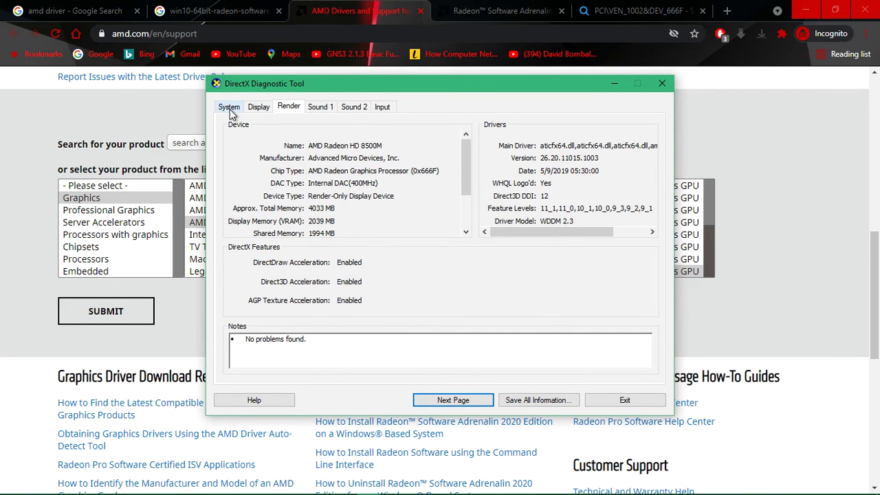
pyautogui.click(232, 108)
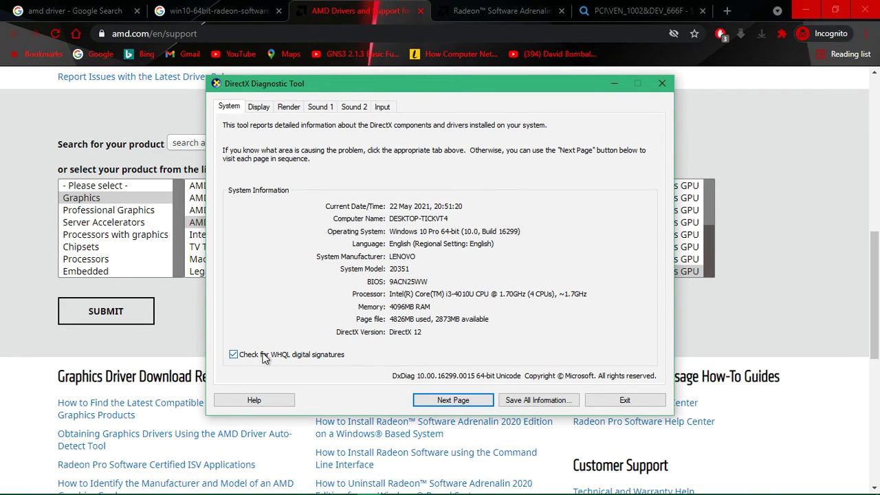
pyautogui.moveTo(740, 492)
pyautogui.click(259, 107)
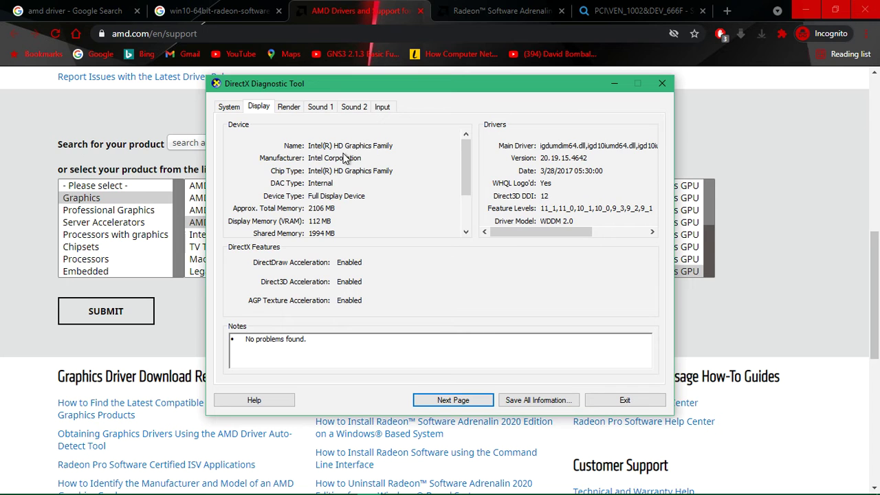
pyautogui.click(289, 108)
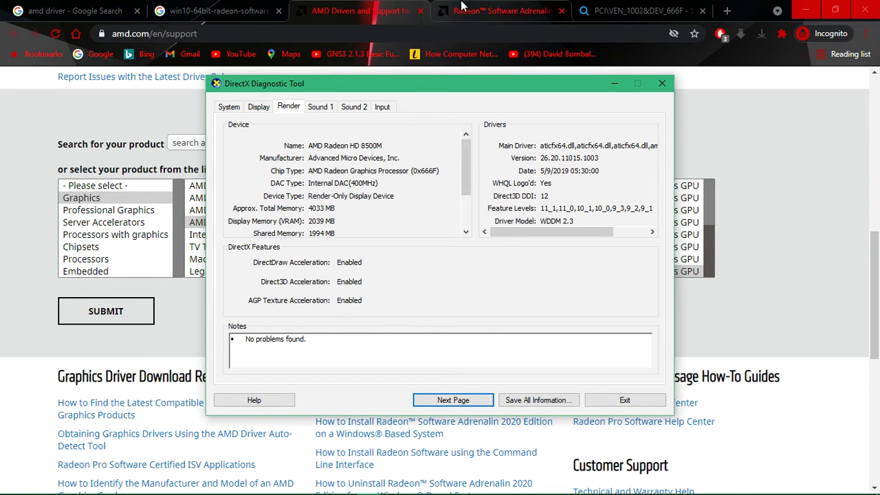
# - Check the Adrenalin 19.4.2 release notes, then browse the AMD Radeon R5 200 Series models in the AMD product selector
pyautogui.click(506, 9)
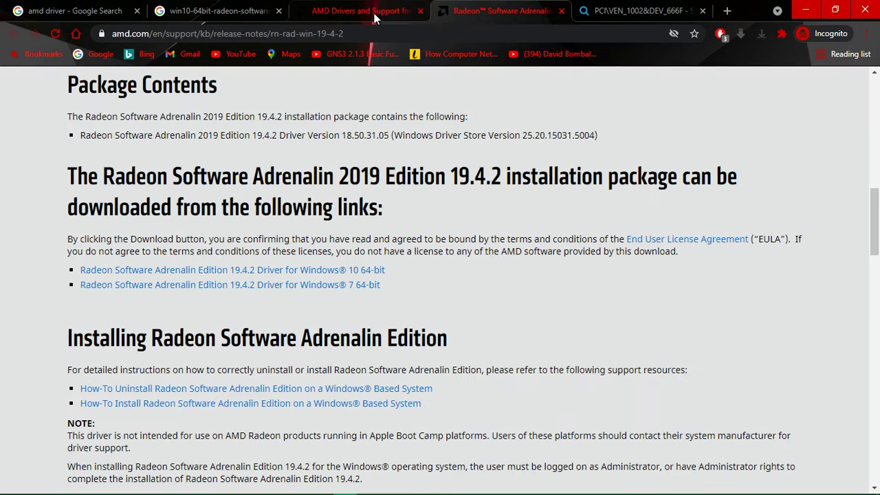
pyautogui.click(361, 11)
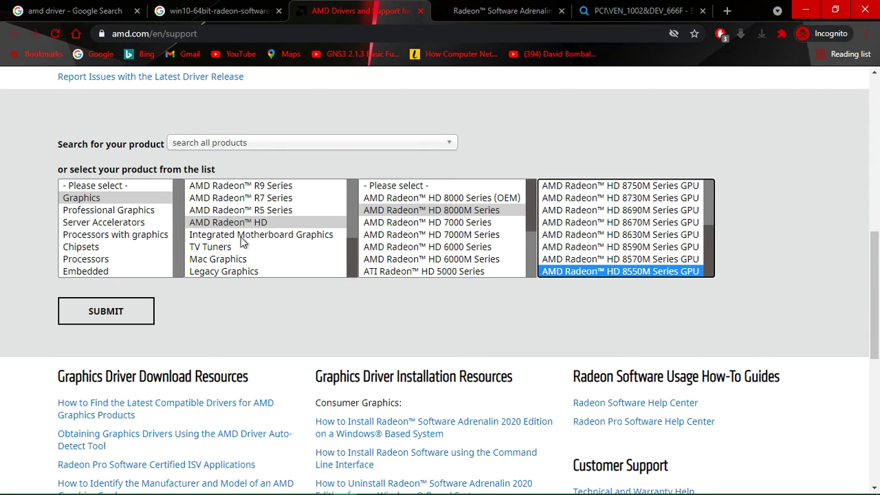
pyautogui.scroll(2, 275, 232)
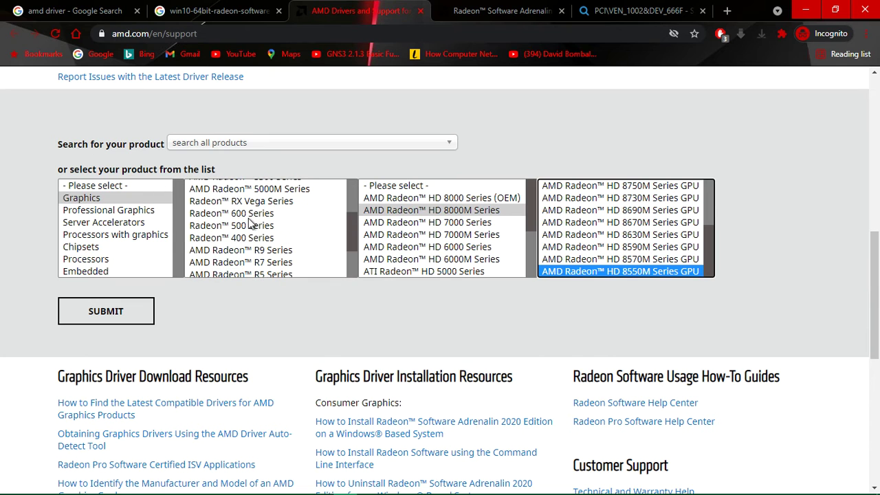
pyautogui.scroll(-2, 254, 223)
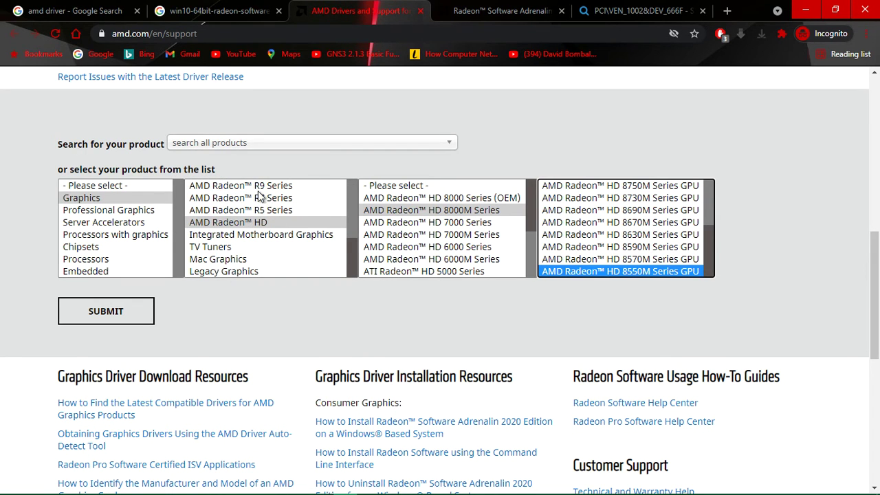
pyautogui.click(256, 206)
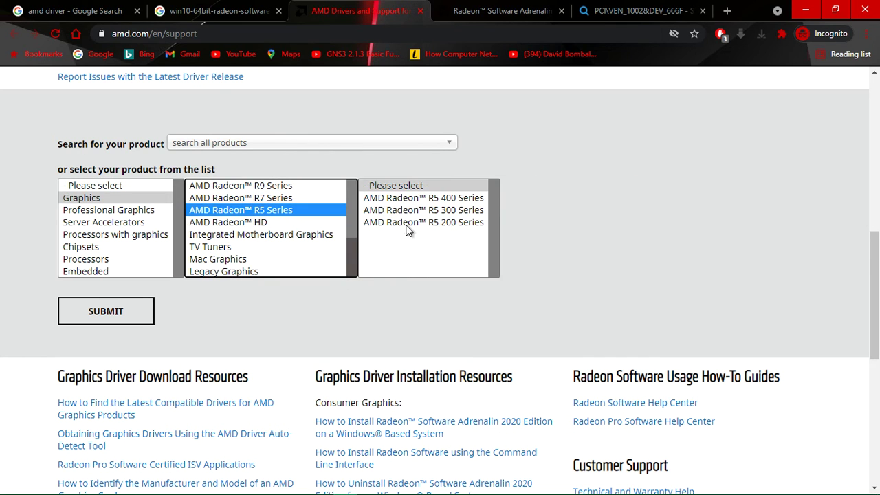
pyautogui.click(442, 226)
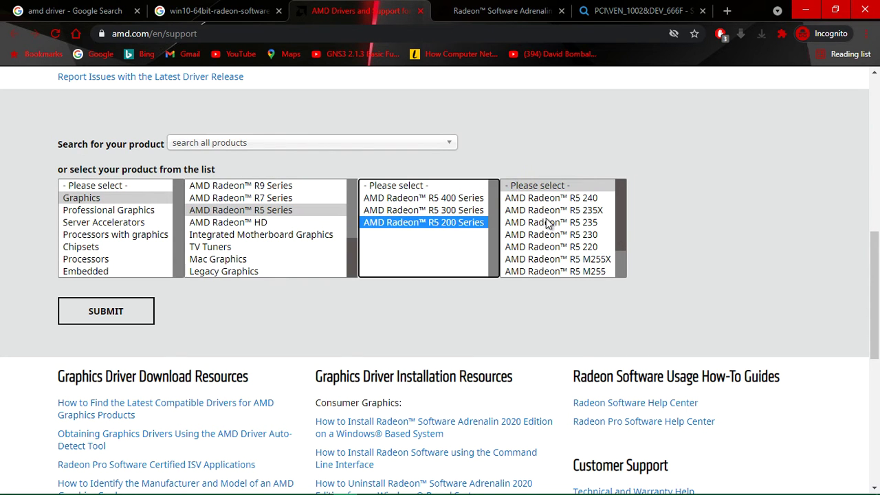
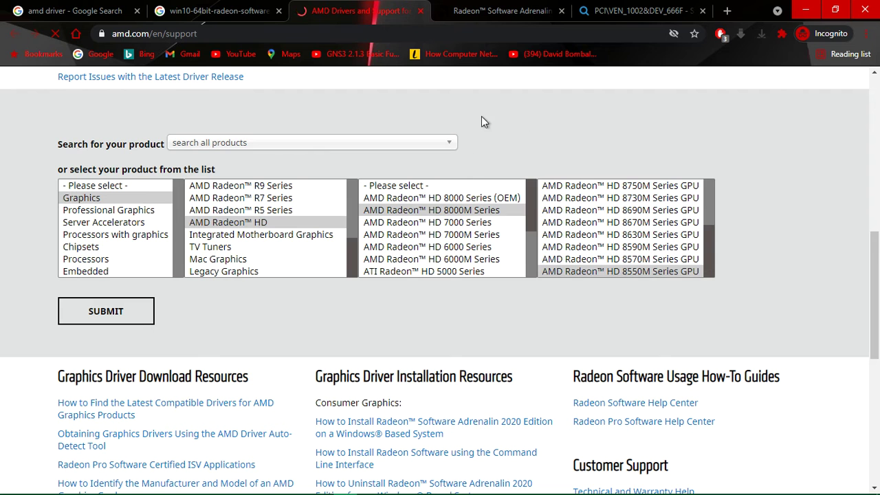
# - Expand the Windows 10 - 64-Bit Edition drivers on the AMD Radeon HD 8550M Series GPU support page
pyautogui.scroll(4, 570, 142)
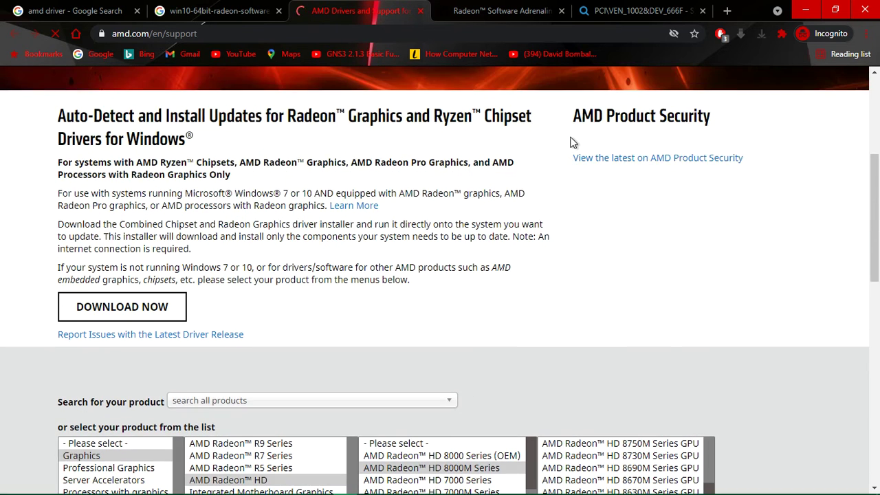
pyautogui.scroll(-3, 443, 219)
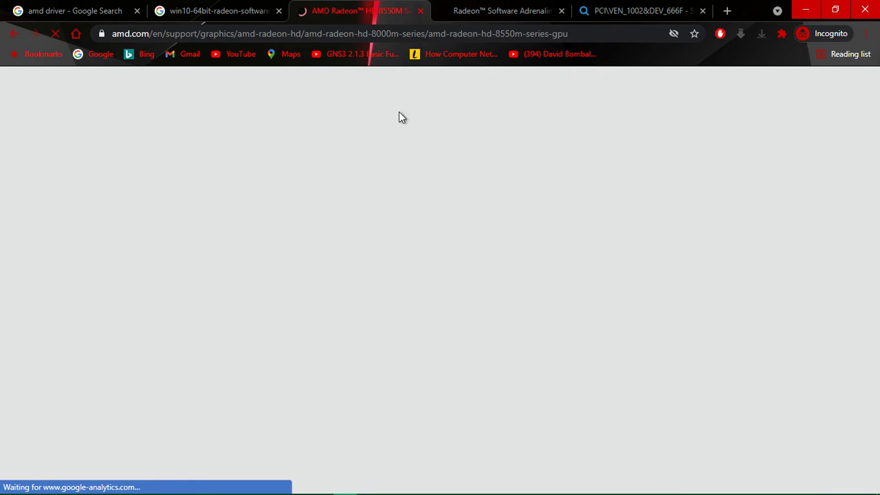
pyautogui.scroll(-5, 496, 237)
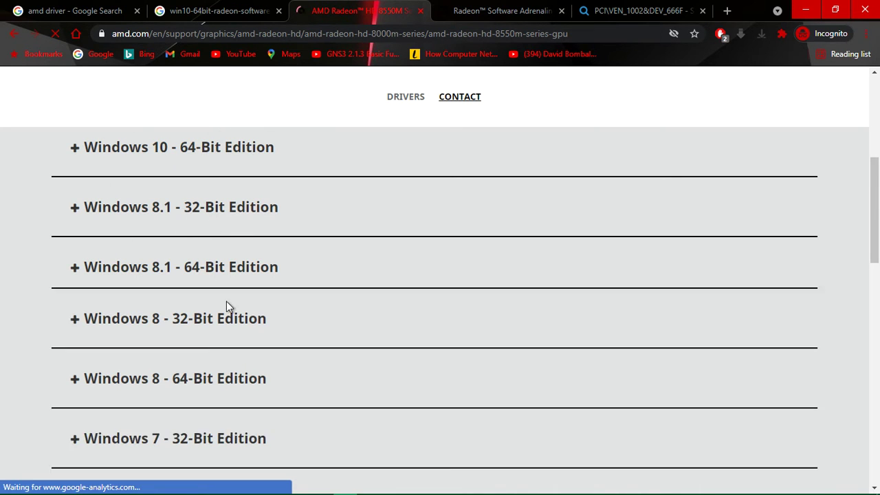
pyautogui.scroll(-3, 77, 265)
pyautogui.scroll(8, 275, 295)
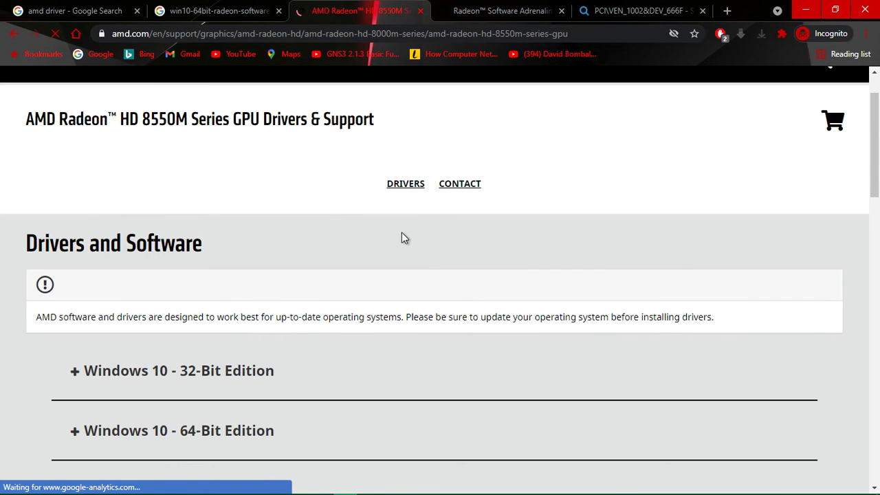
pyautogui.scroll(-2, 275, 264)
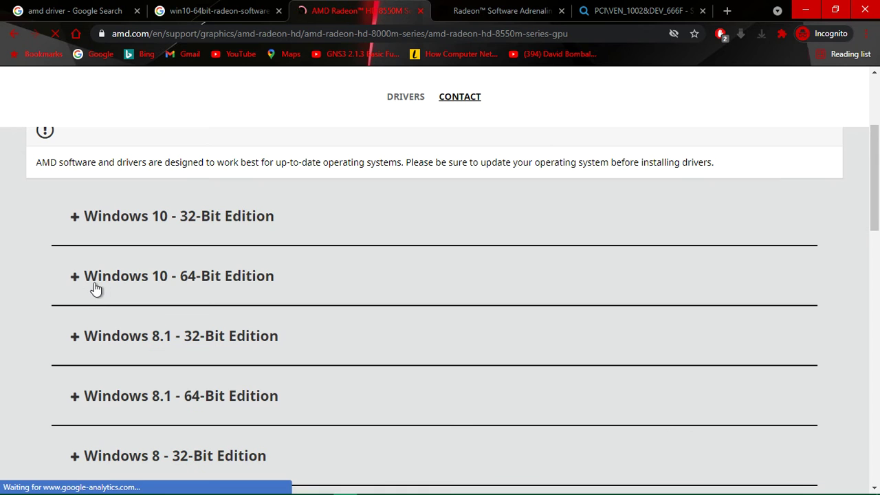
pyautogui.click(261, 277)
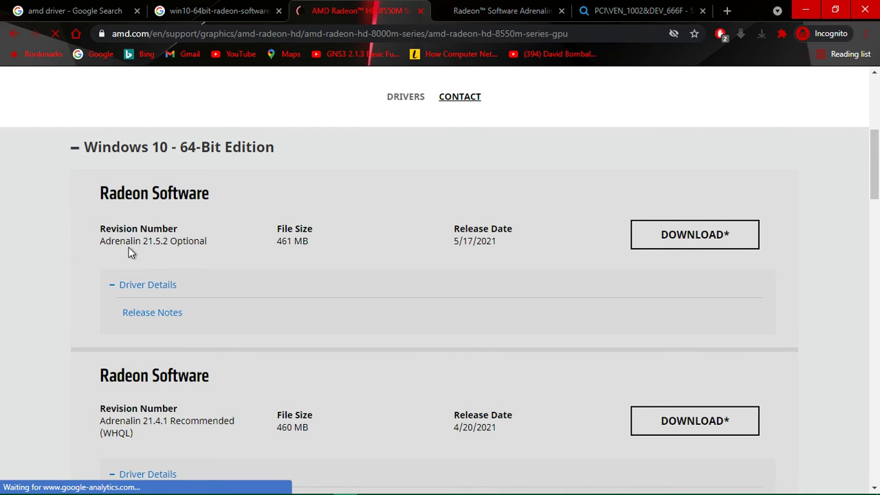
# - Review the Radeon Software driver revisions offered for Windows 10 64-bit, including Adrenalin 21.5.2 Optional and 21.4.1 Recommended
pyautogui.scroll(-2, 106, 294)
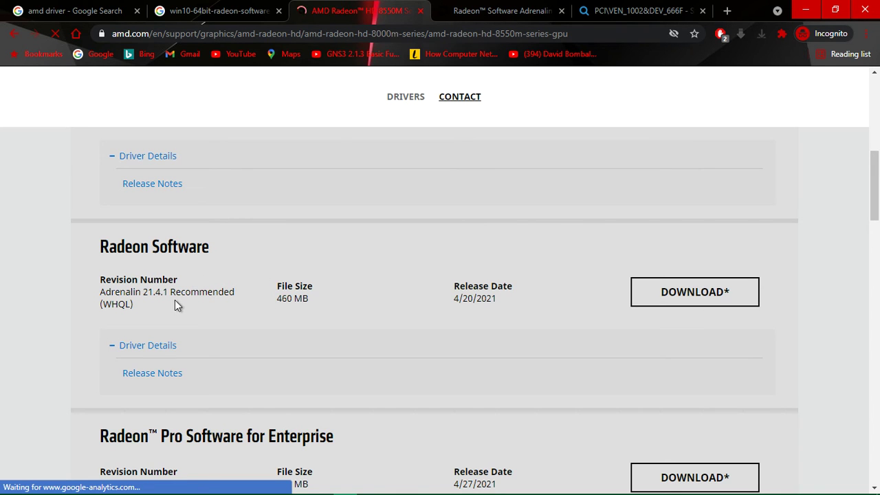
pyautogui.scroll(1, 557, 274)
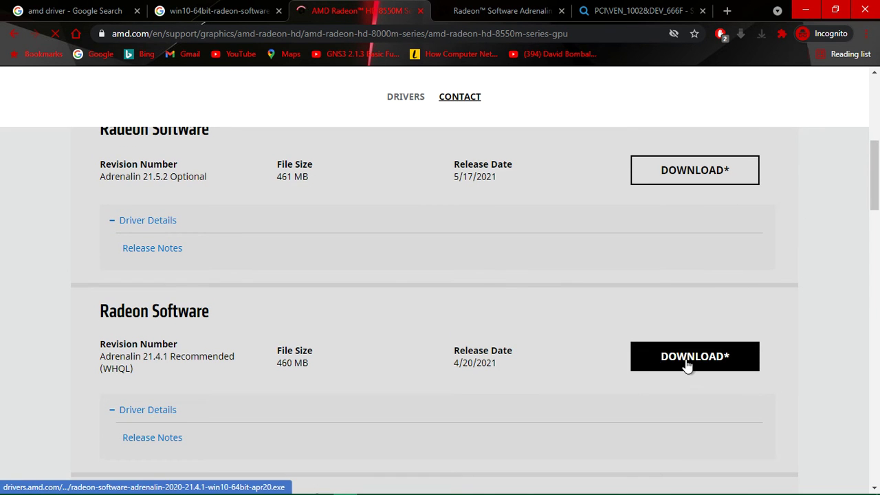
pyautogui.scroll(1, 399, 289)
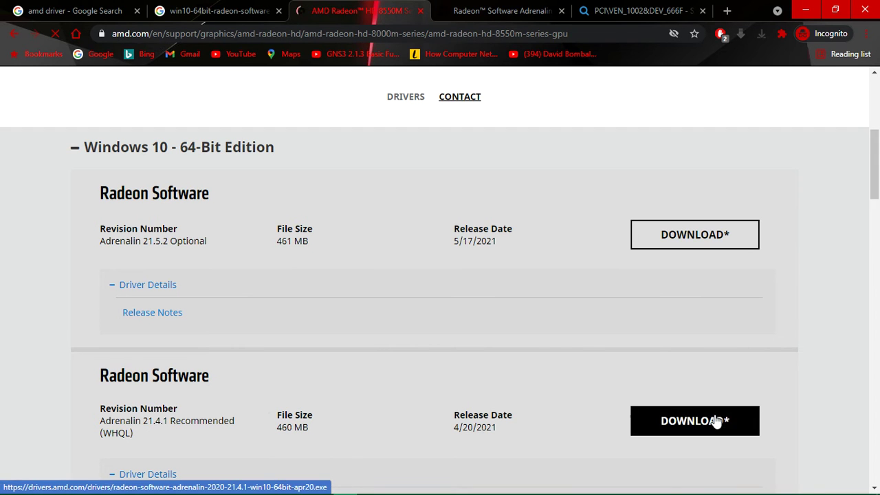
pyautogui.scroll(-1, 395, 375)
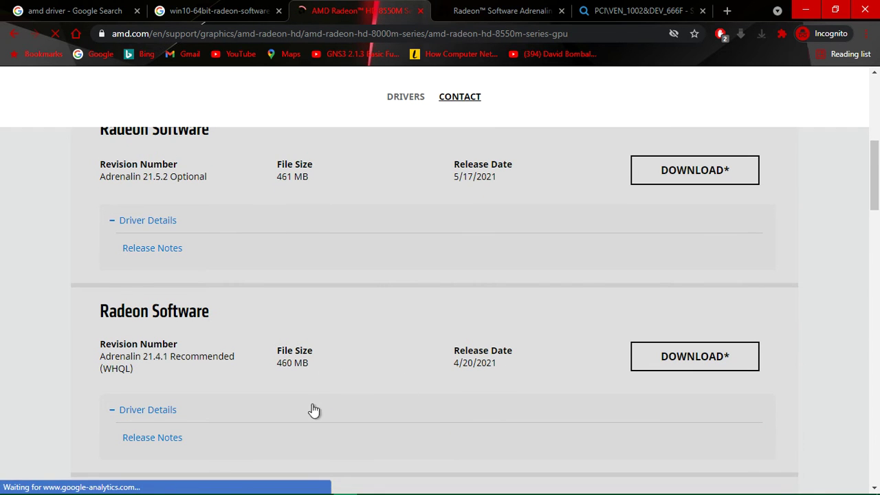
pyautogui.scroll(2, 565, 246)
pyautogui.scroll(4, 571, 241)
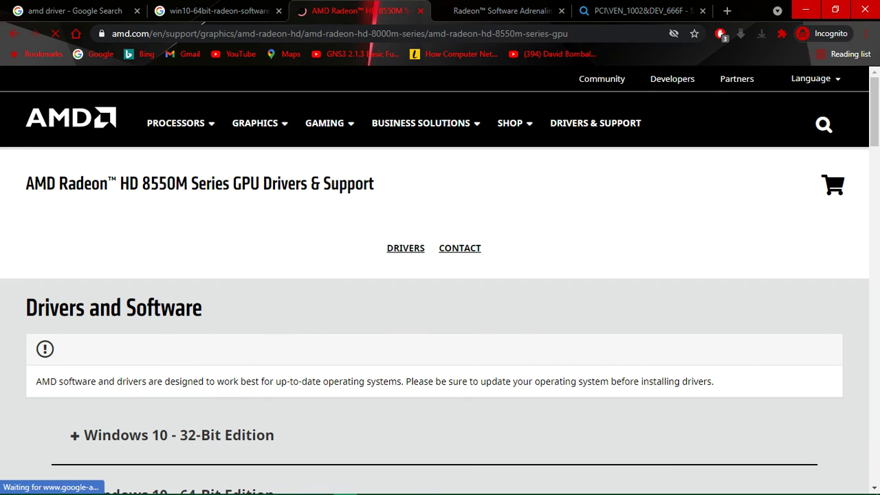
# - Switch to File Explorer and select the full name of the win10-64bit-radeon-software-adrenalin-2019-edition-19.4.3-apr22 installer
pyautogui.click(83, 486)
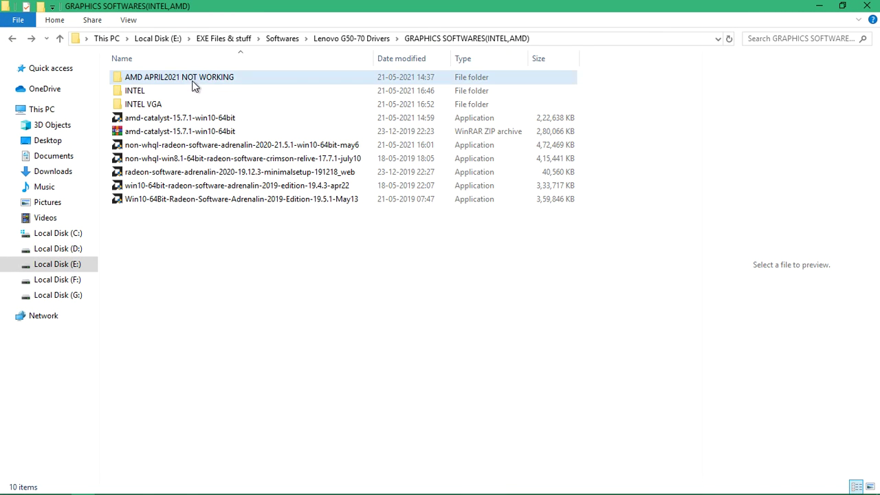
pyautogui.click(238, 186)
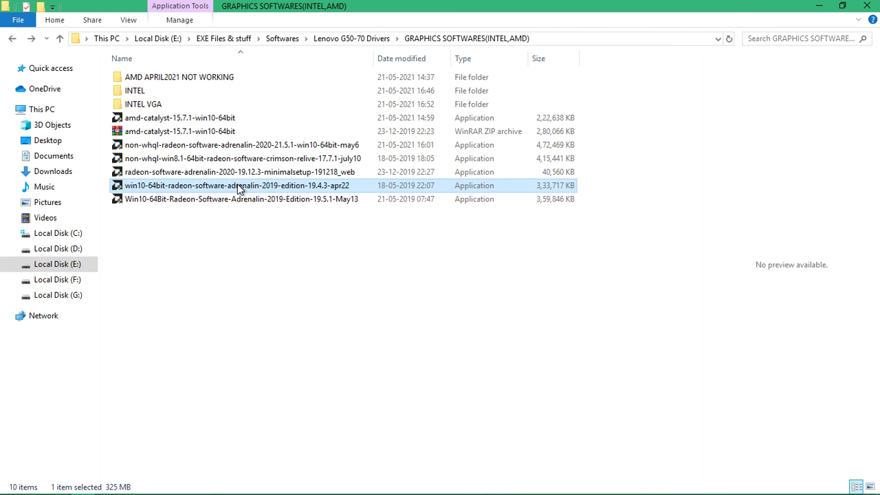
pyautogui.click(238, 186)
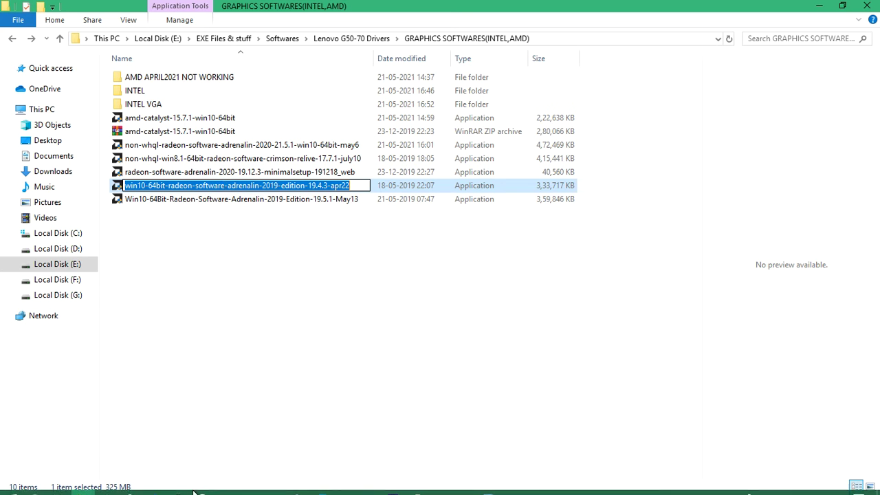
# - Return to Chrome and review the 19.4.3 search results, the Adrenalin 19.4.2 download links, and the amd driver search
pyautogui.click(344, 486)
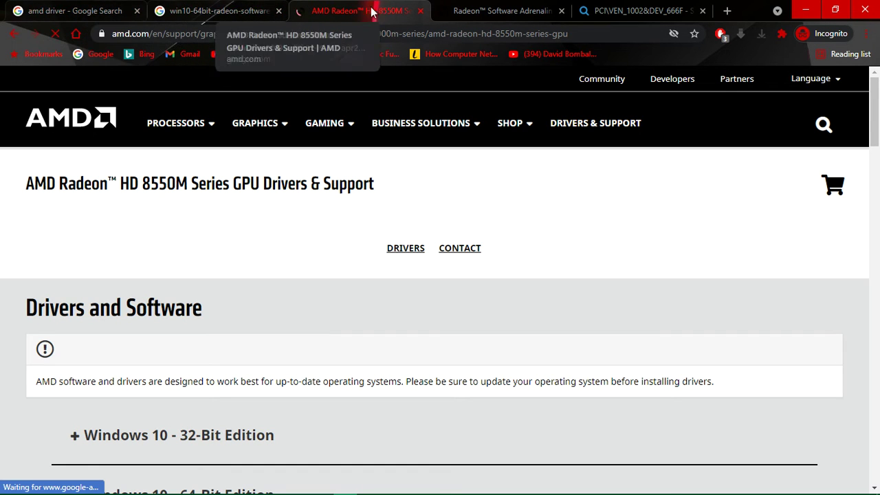
pyautogui.click(199, 12)
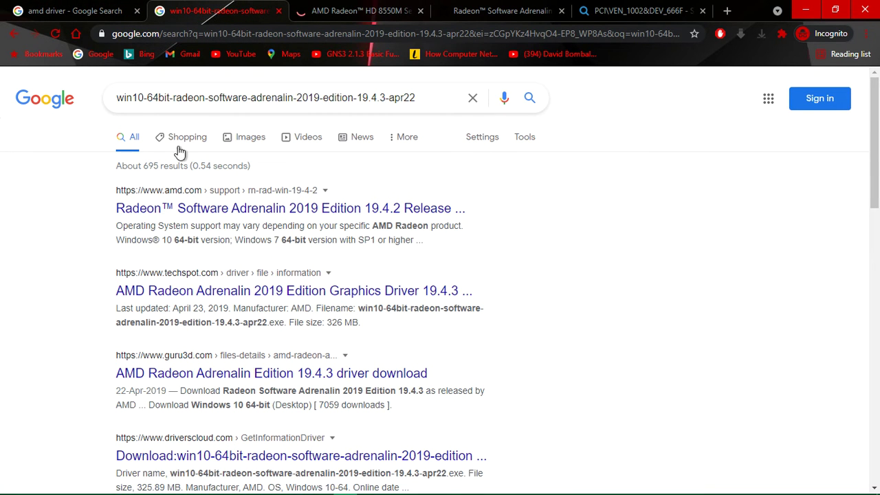
pyautogui.click(378, 9)
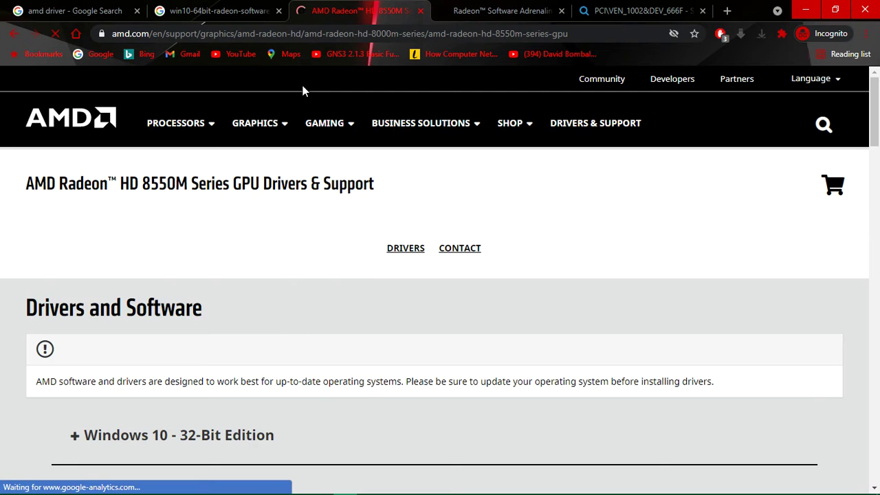
pyautogui.click(486, 12)
pyautogui.scroll(-3, 492, 217)
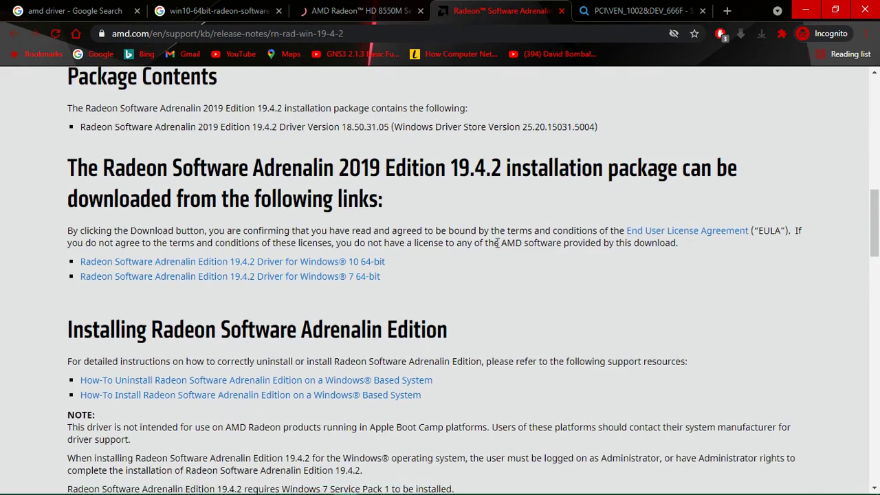
pyautogui.scroll(2, 369, 277)
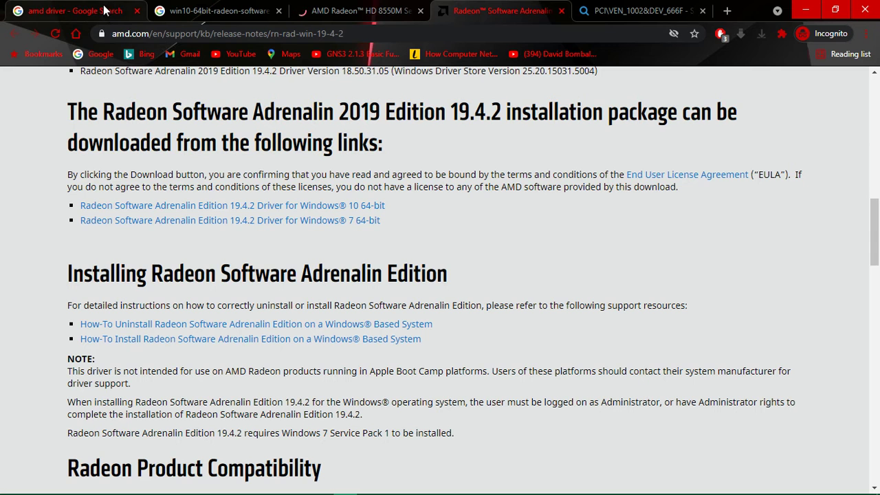
pyautogui.click(78, 7)
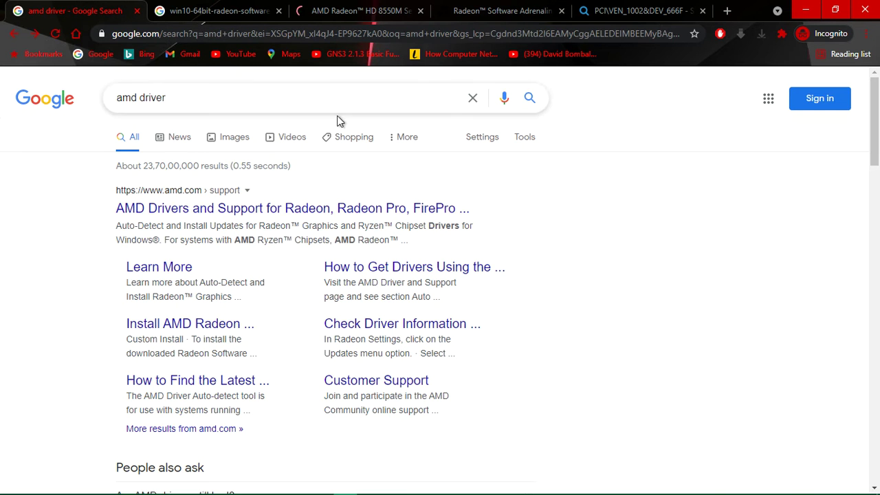
# - Minimize the browser and File Explorer windows, switch to Windows Update settings, and look through the pending driver updates
pyautogui.click(810, 11)
pyautogui.click(813, 6)
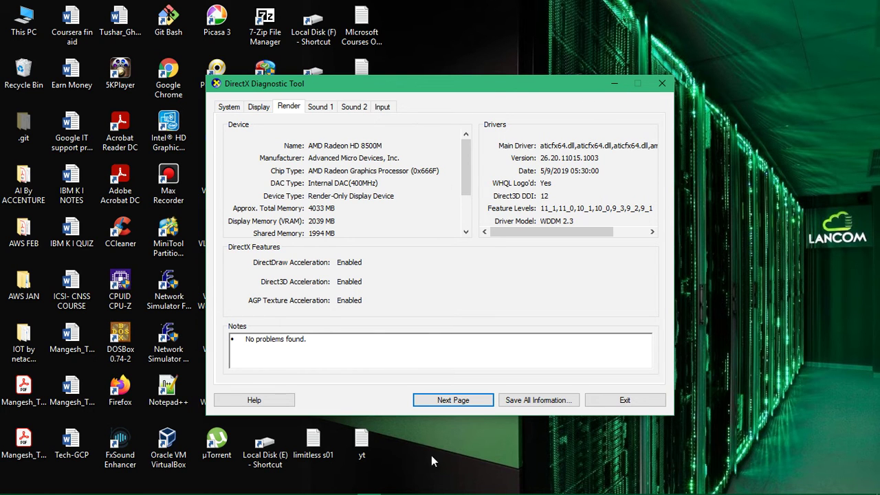
pyautogui.moveTo(406, 492)
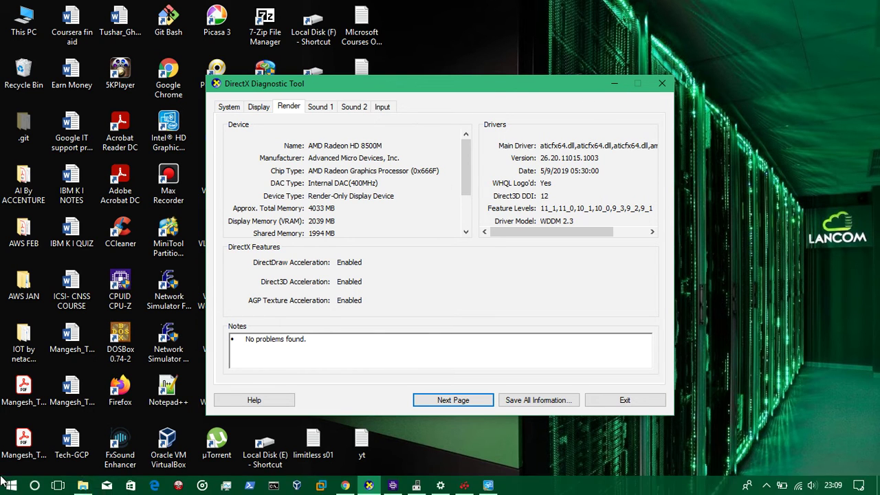
pyautogui.click(417, 486)
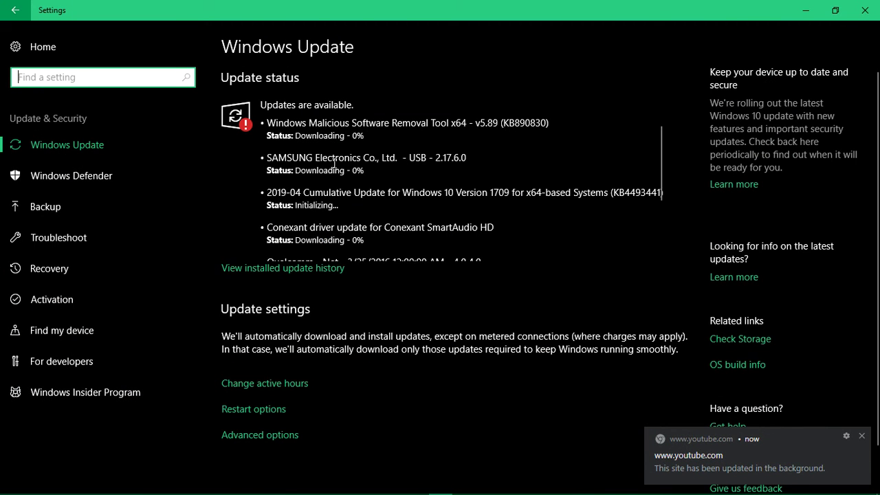
pyautogui.scroll(-3, 378, 187)
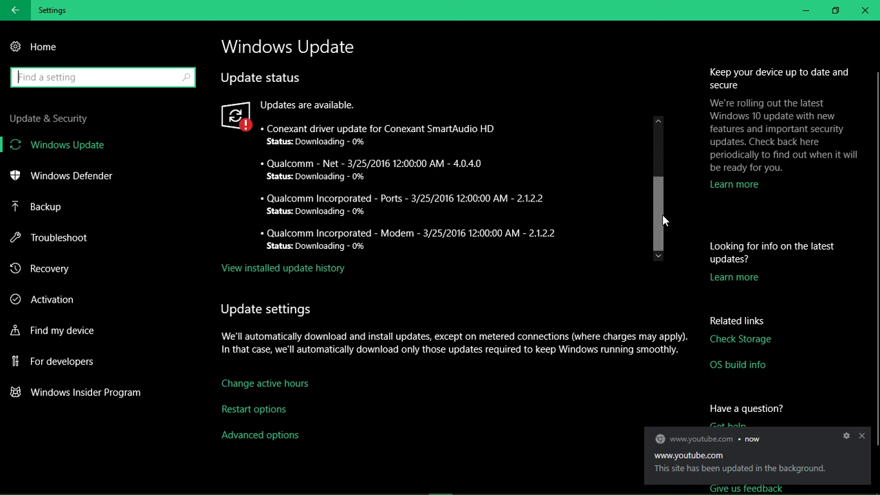
# - Check the start of the pending Windows updates list, minimize Settings, and dismiss the YouTube notification
pyautogui.scroll(3, 662, 214)
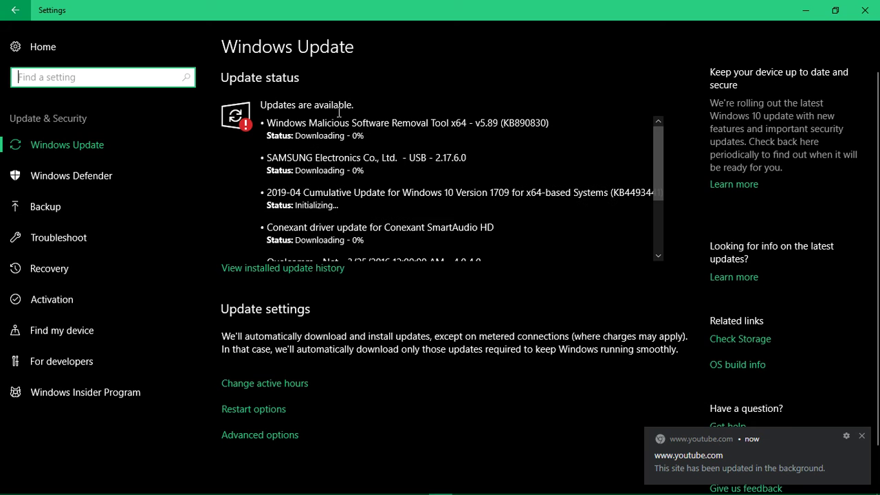
pyautogui.click(799, 16)
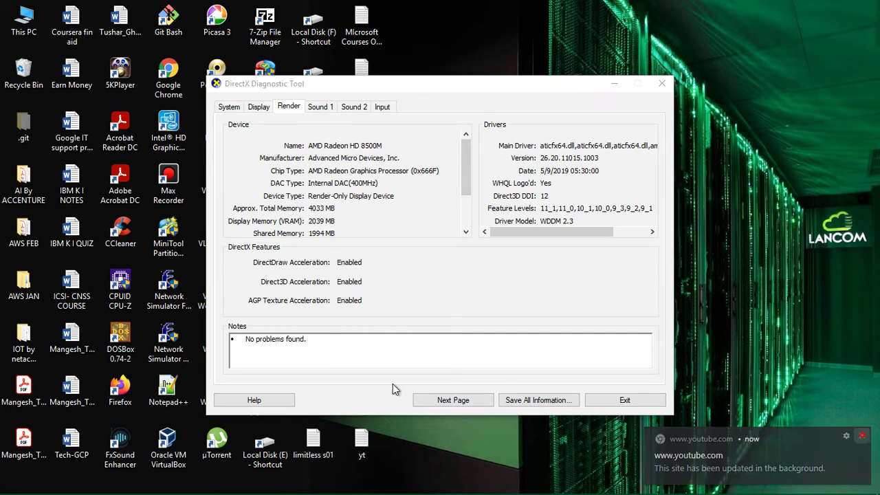
pyautogui.click(862, 436)
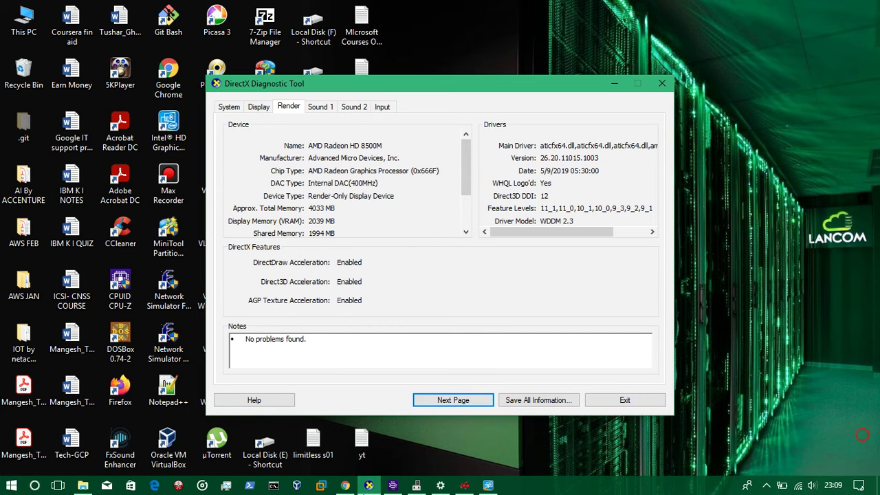
# - View the Intel HD Graphics Control Panel, minimize it, and check the desktop context menu for the AMD Radeon Settings entry
pyautogui.click(489, 486)
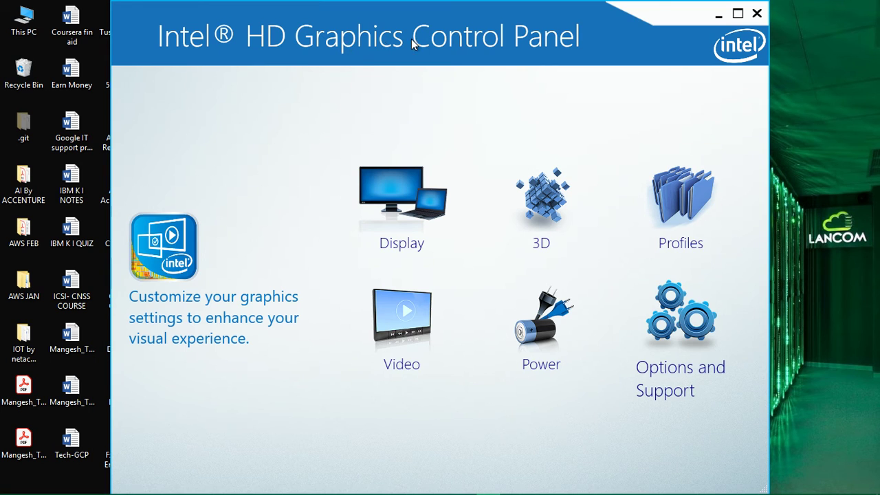
pyautogui.click(719, 13)
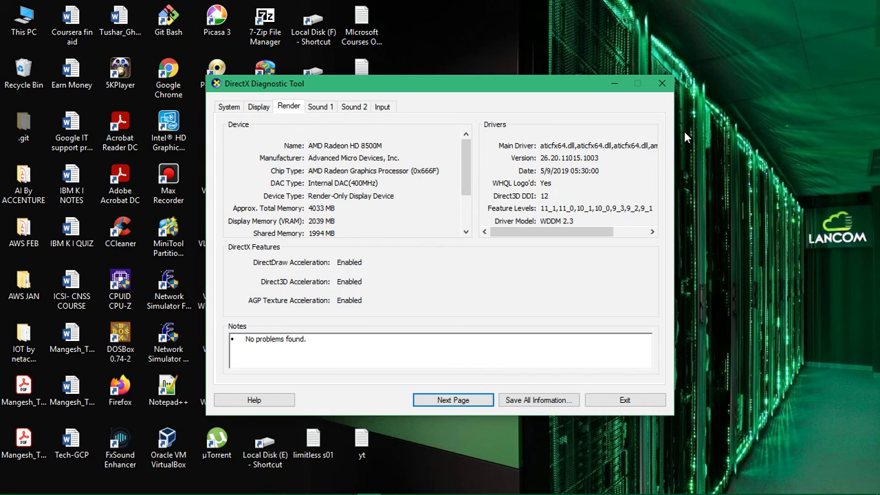
pyautogui.rightClick(721, 135)
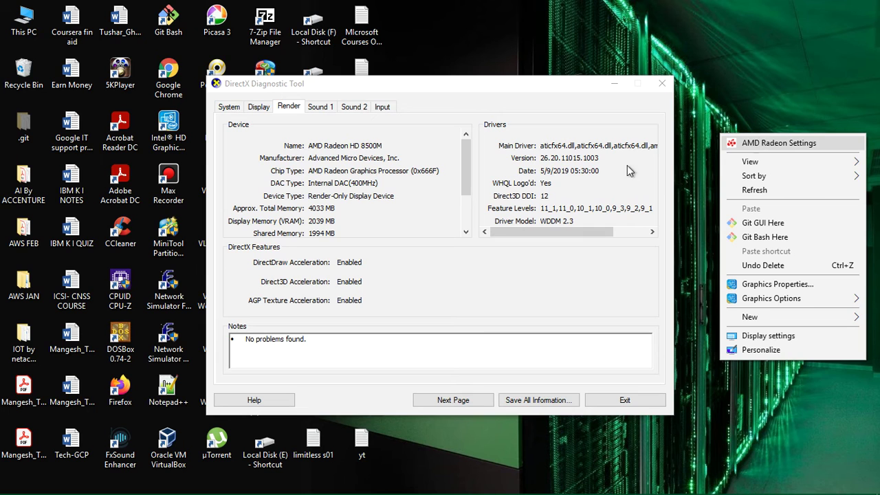
pyautogui.click(460, 88)
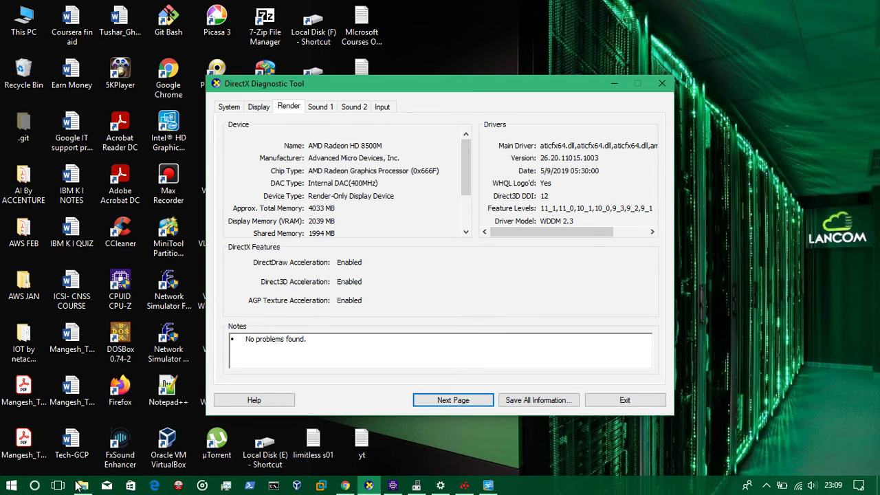
# - Open Device Manager, expand Display adapters, and select the AMD Radeon HD 8500M
pyautogui.rightClick(14, 485)
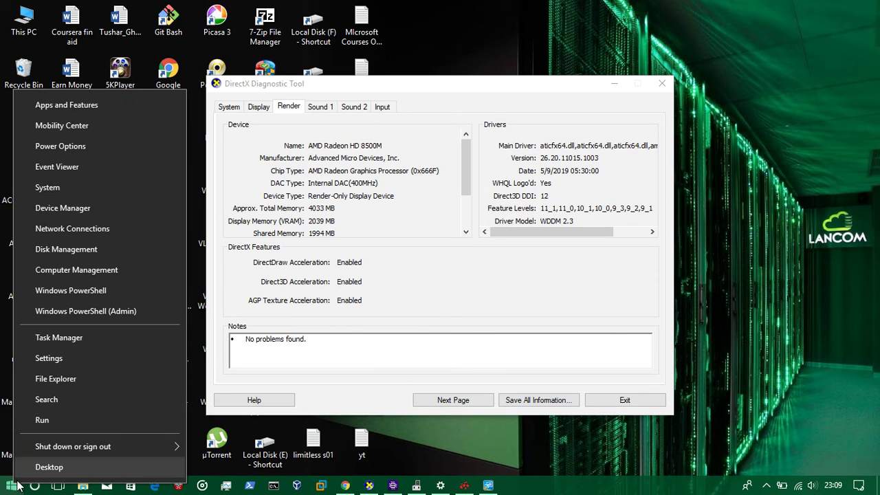
pyautogui.press('Escape')
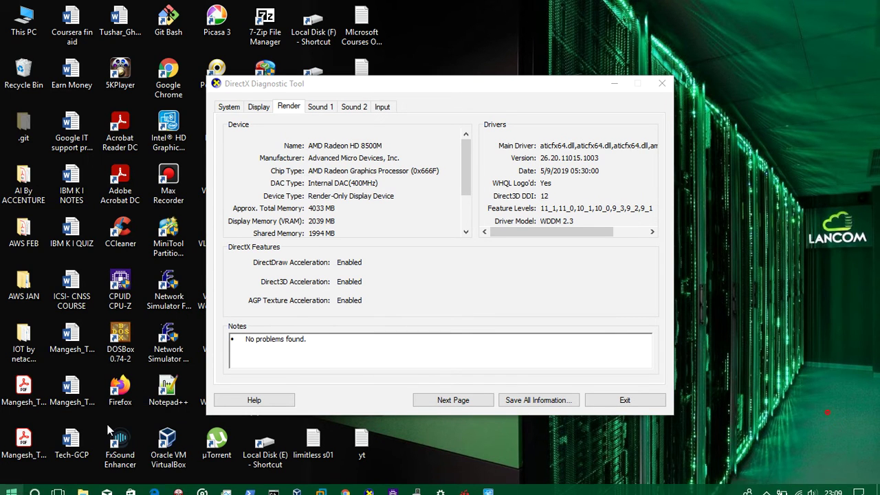
pyautogui.rightClick(11, 487)
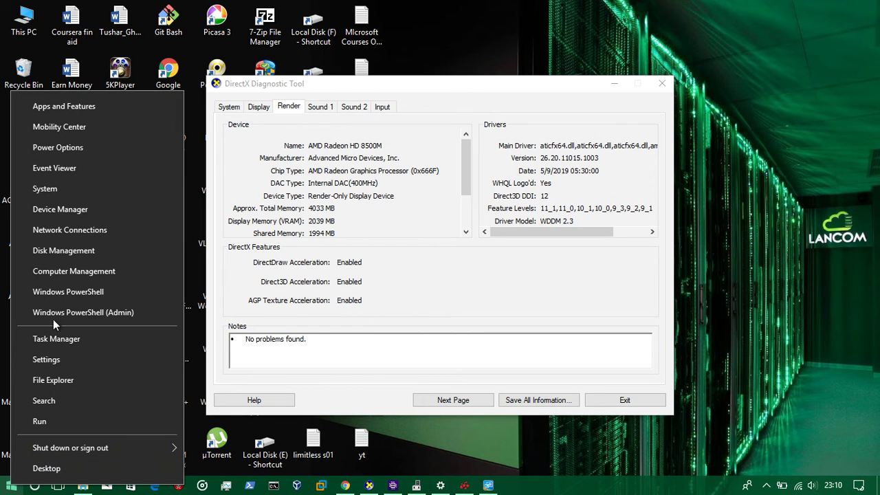
pyautogui.click(54, 210)
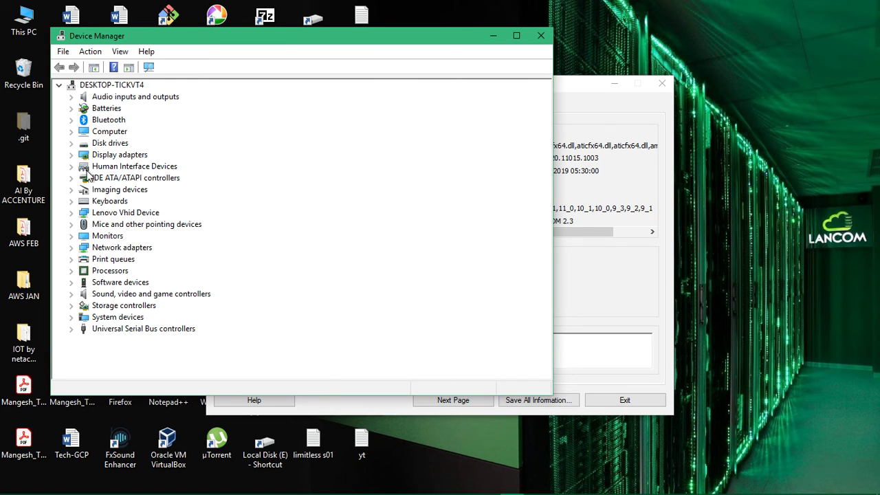
pyautogui.click(71, 156)
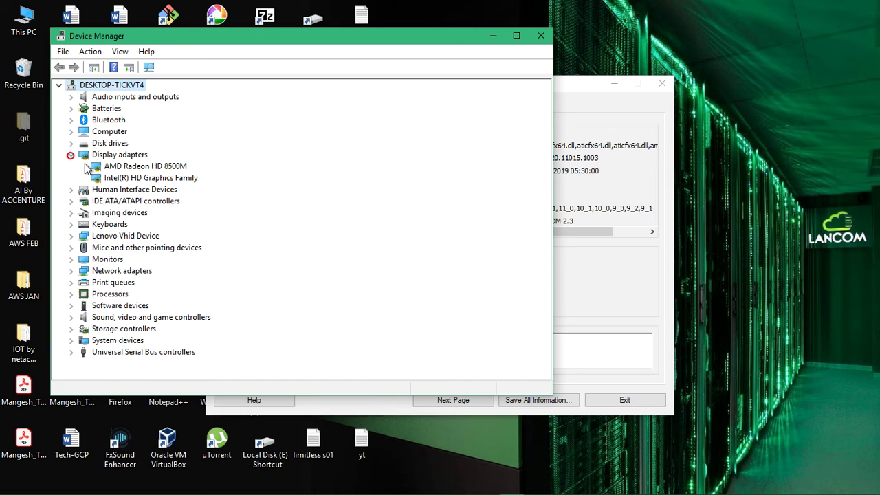
pyautogui.click(139, 169)
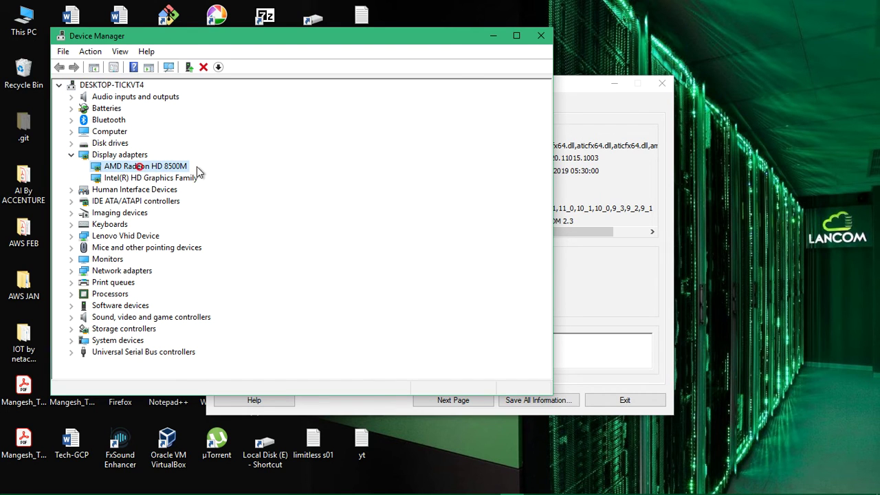
# - Open the properties of the AMD Radeon HD 8500M and display its Compatible Ids in the device details
pyautogui.rightClick(143, 171)
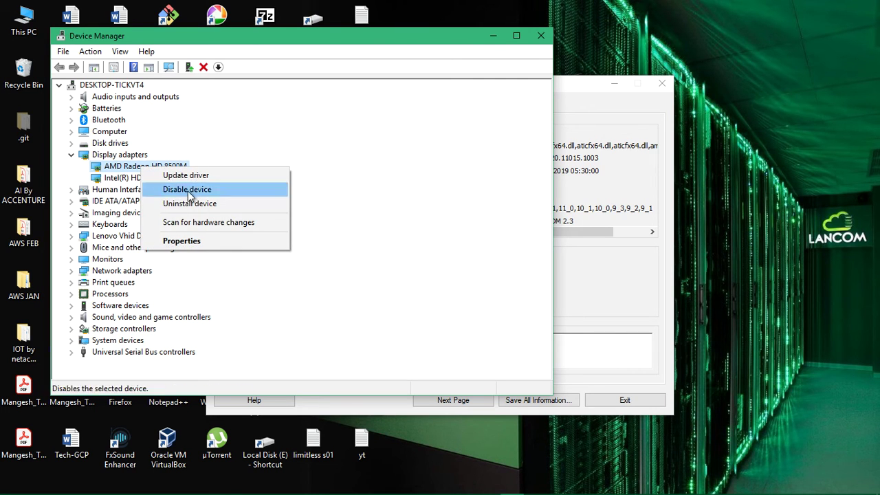
pyautogui.click(188, 240)
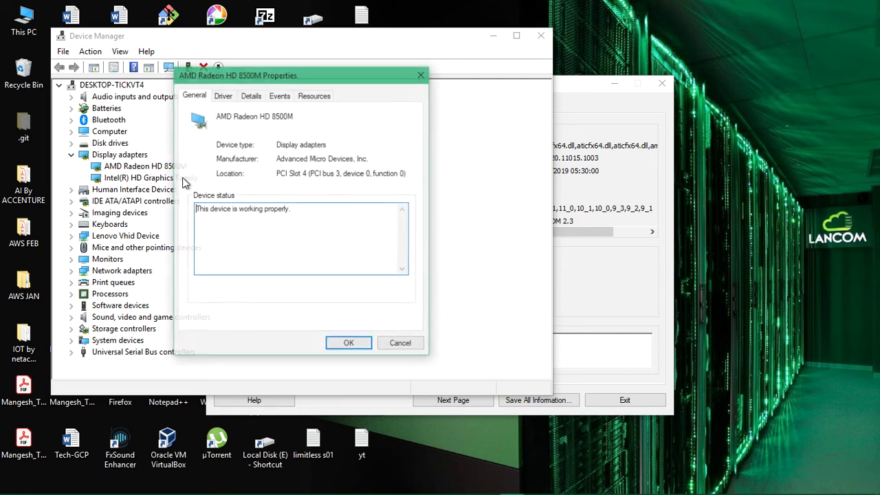
pyautogui.click(250, 97)
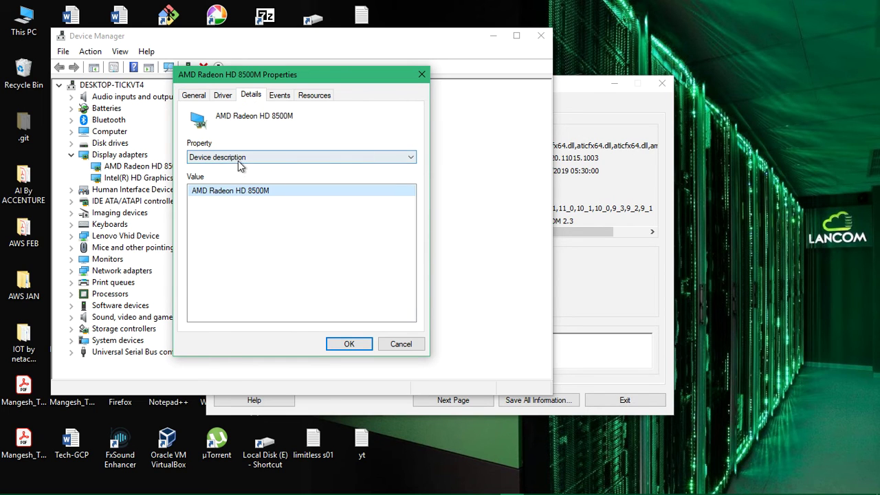
pyautogui.click(297, 158)
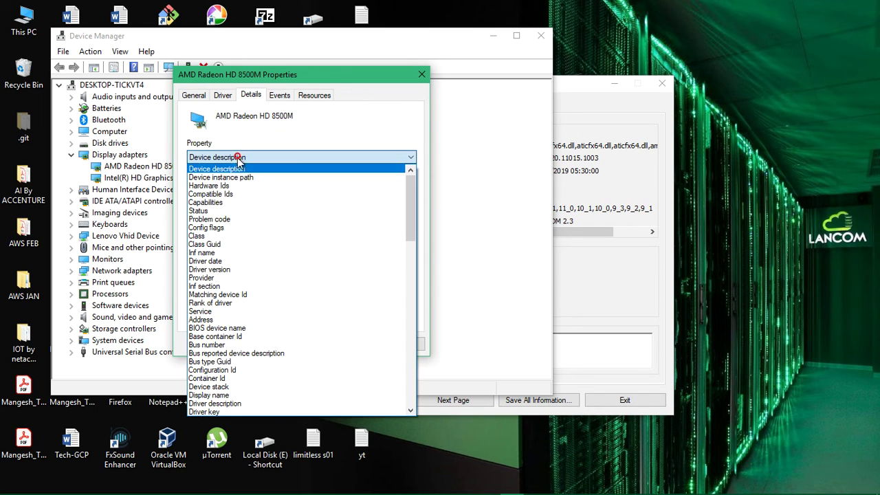
pyautogui.click(225, 195)
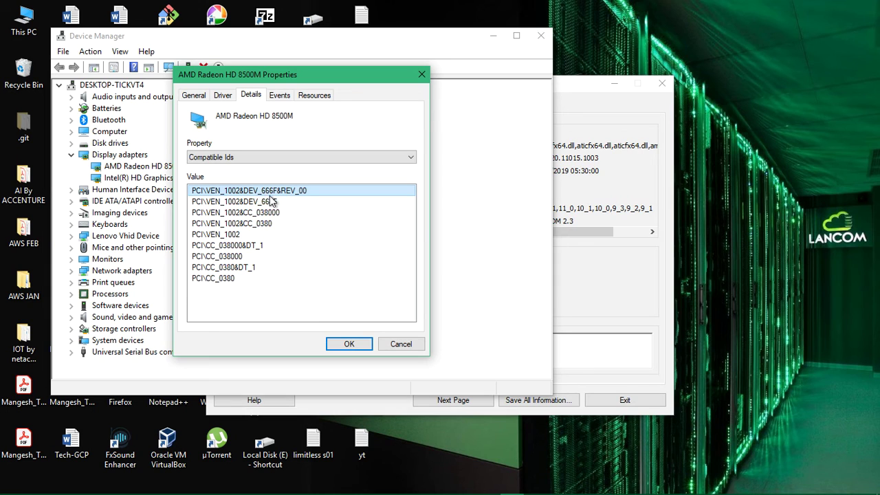
# - Switch to Chrome and review the Device Hunt entry for PCI vendor ID 1002 and device ID 666F
pyautogui.moveTo(330, 491)
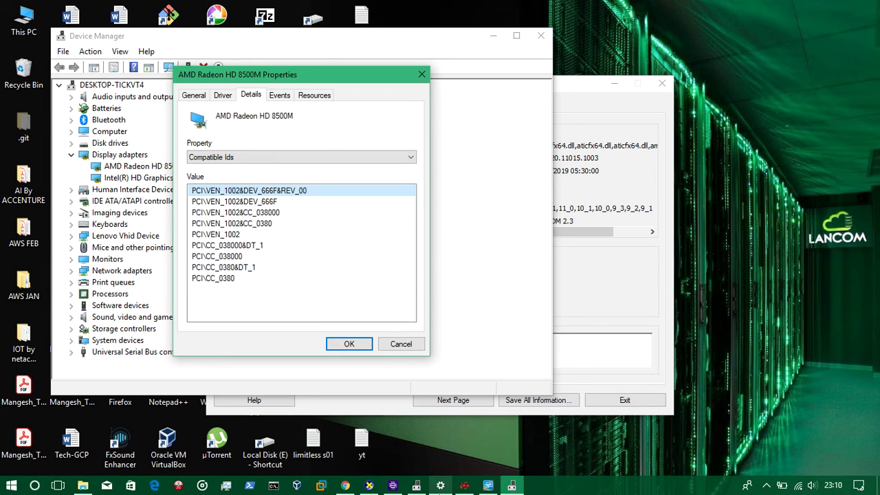
pyautogui.click(345, 485)
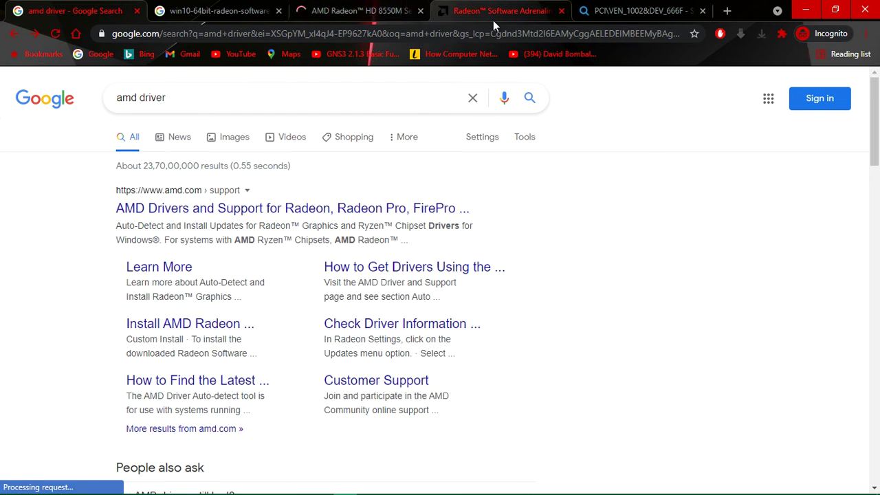
pyautogui.click(636, 8)
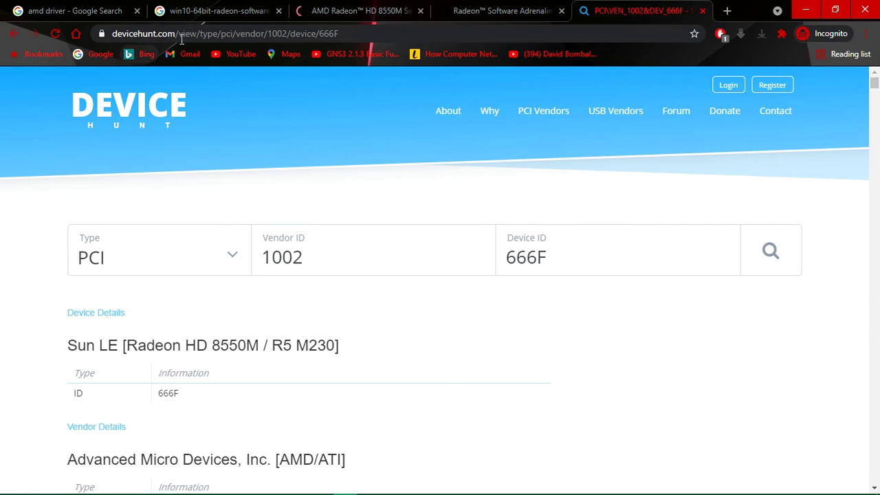
pyautogui.scroll(-1, 454, 271)
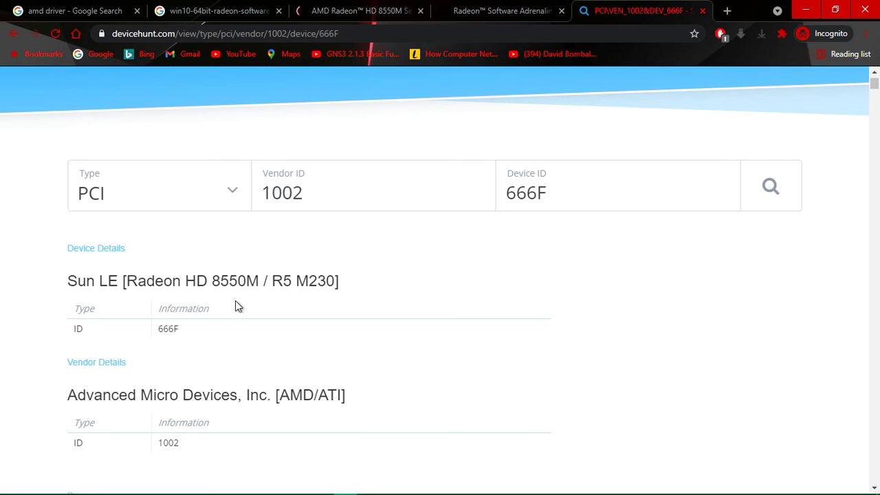
pyautogui.scroll(-1, 236, 306)
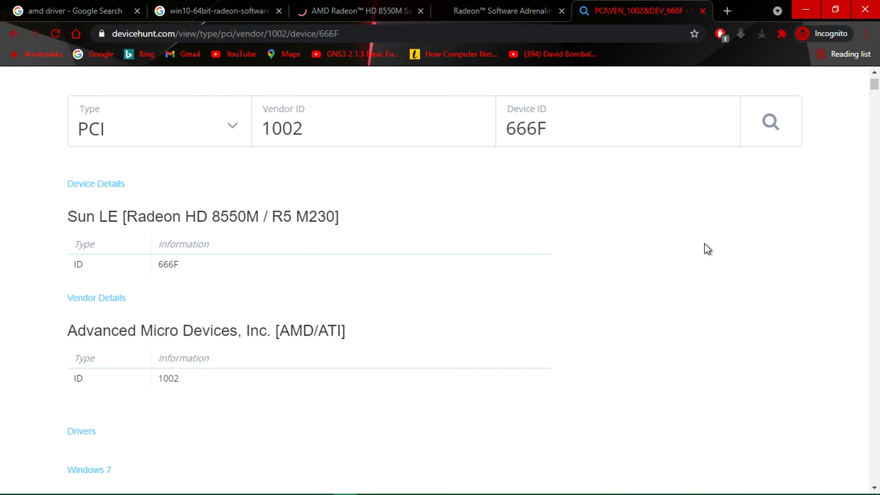
pyautogui.scroll(-2, 708, 249)
pyautogui.scroll(4, 711, 250)
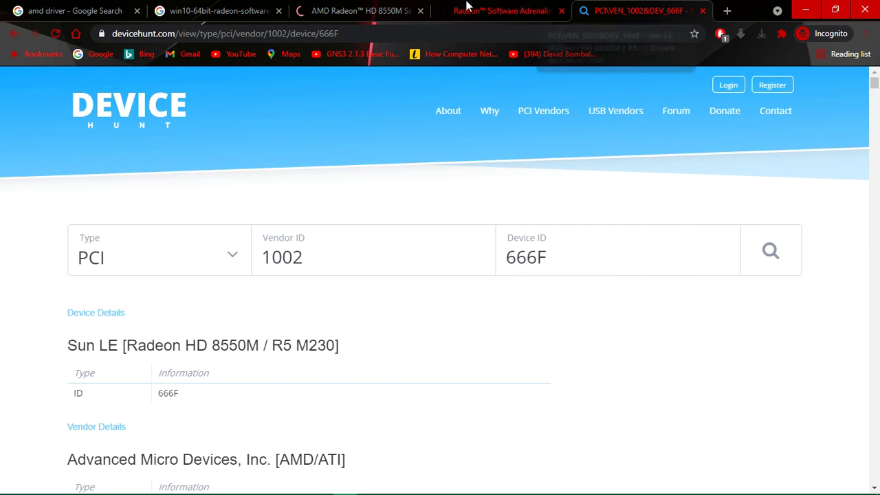
# - Look over the AMD Radeon HD 8550M Series drivers page and the amd driver search results, and minimize Chrome
pyautogui.click(355, 10)
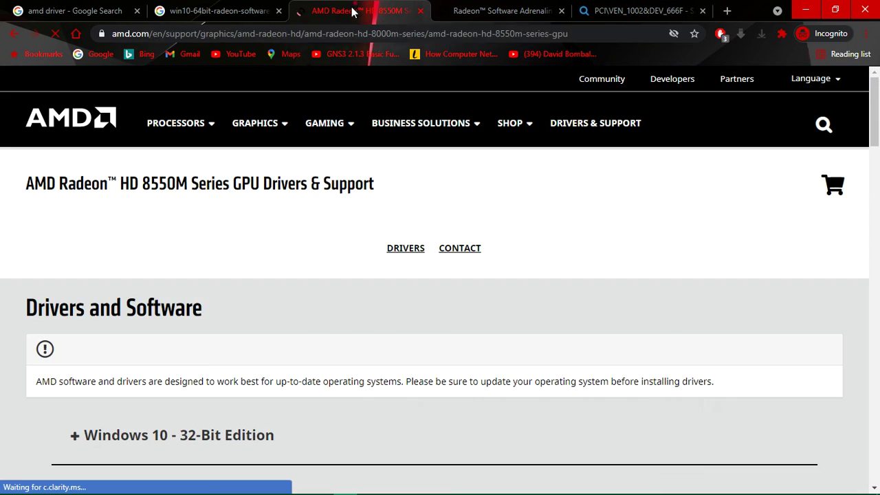
pyautogui.click(260, 6)
pyautogui.click(57, 8)
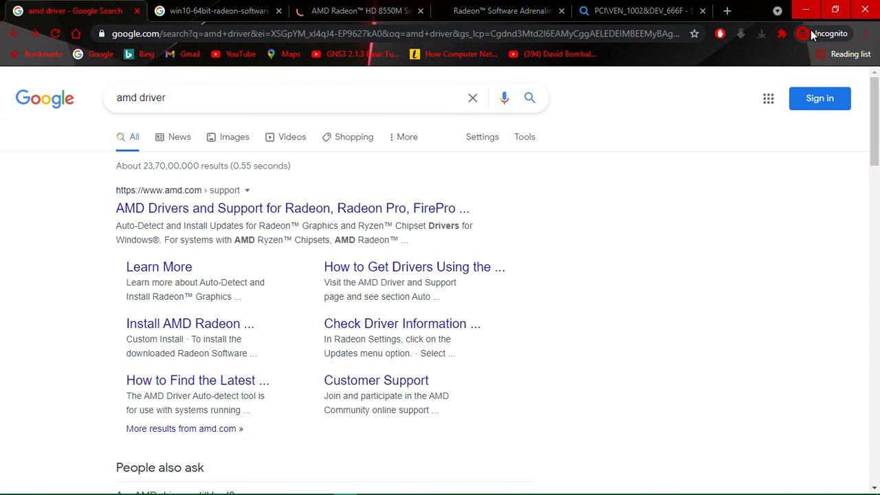
pyautogui.click(806, 10)
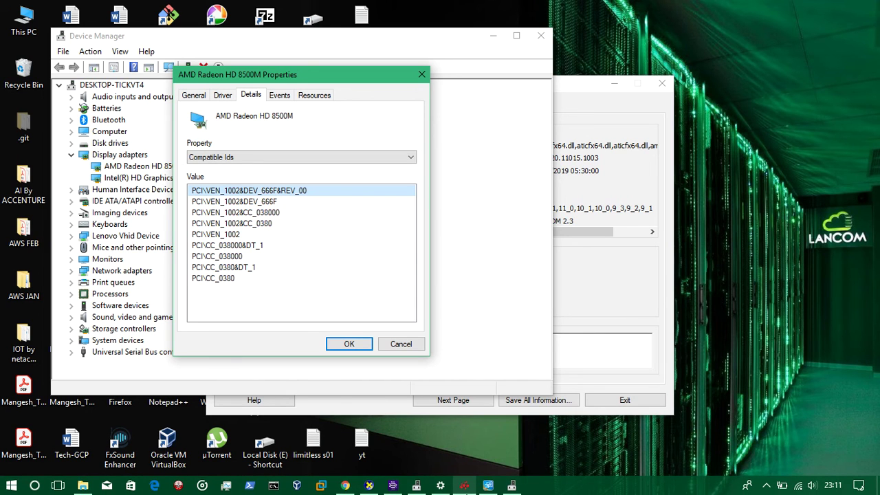
# - Bring up the Windows Update settings for another look at the available updates, and minimize them again
pyautogui.moveTo(466, 487)
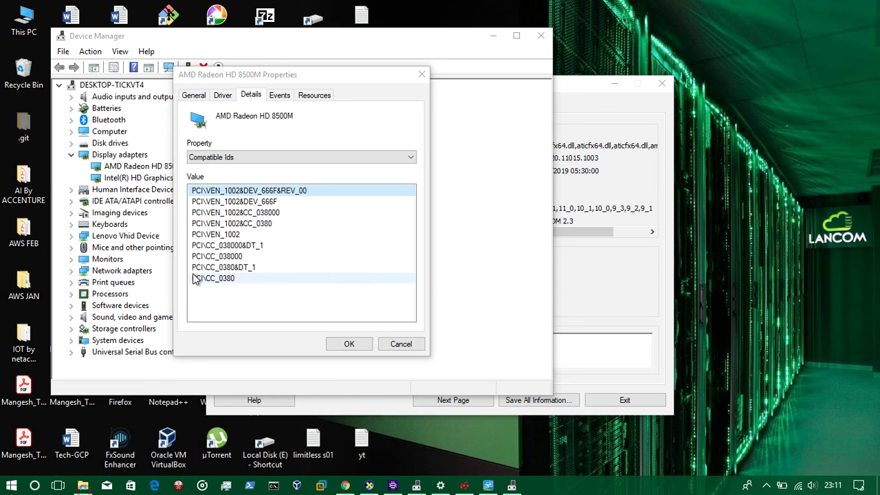
pyautogui.moveTo(424, 489)
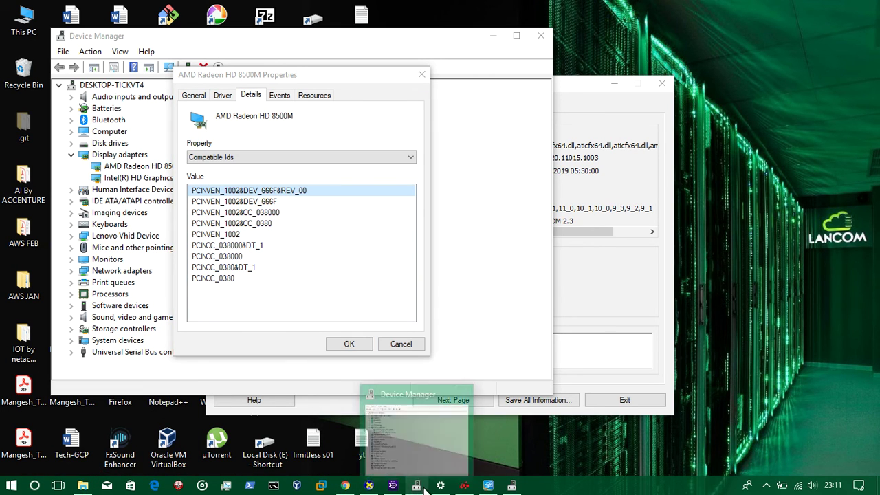
pyautogui.click(438, 489)
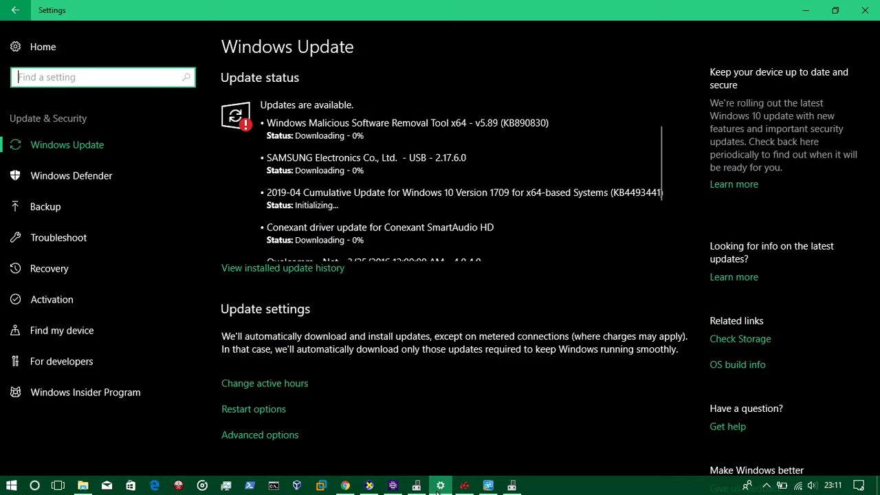
pyautogui.click(438, 490)
# - Switch to File Explorer and select the win10-64bit-radeon-software-adrenalin-2019-edition-19.4.3-apr22 installer in the GRAPHICS SOFTWARES(INTEL,AMD) folder
pyautogui.click(84, 485)
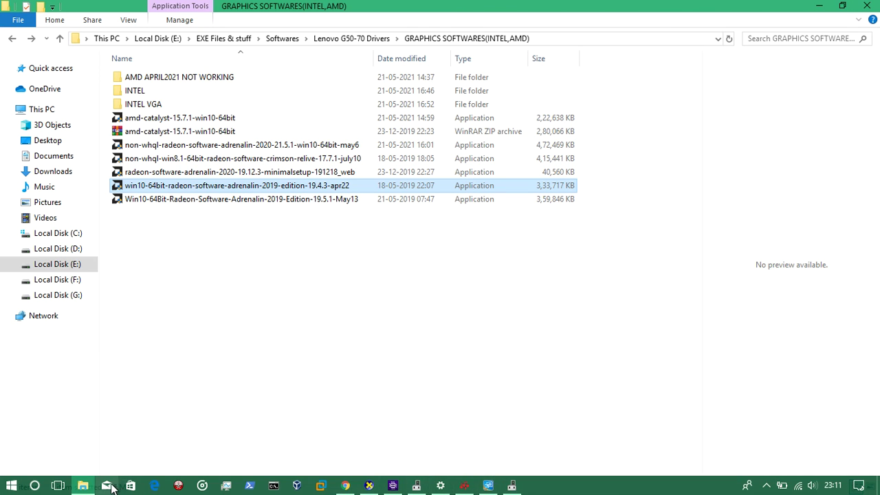
pyautogui.click(220, 188)
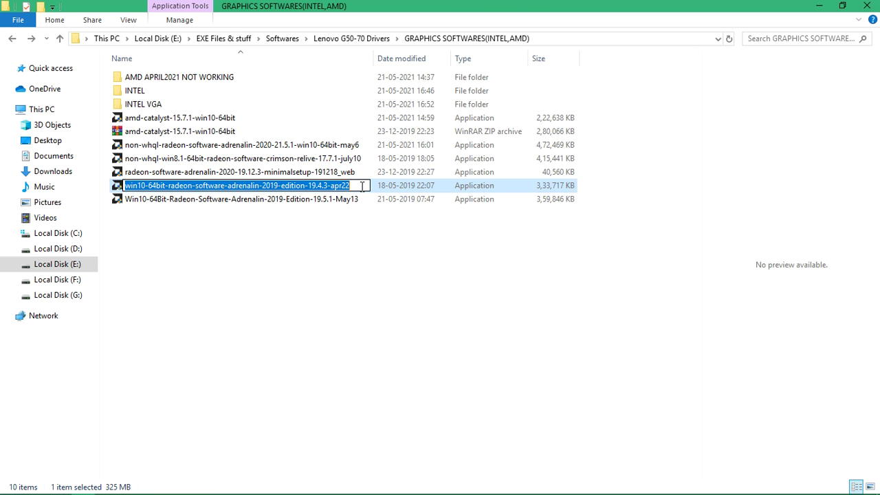
pyautogui.click(326, 245)
pyautogui.click(259, 186)
pyautogui.moveTo(123, 490)
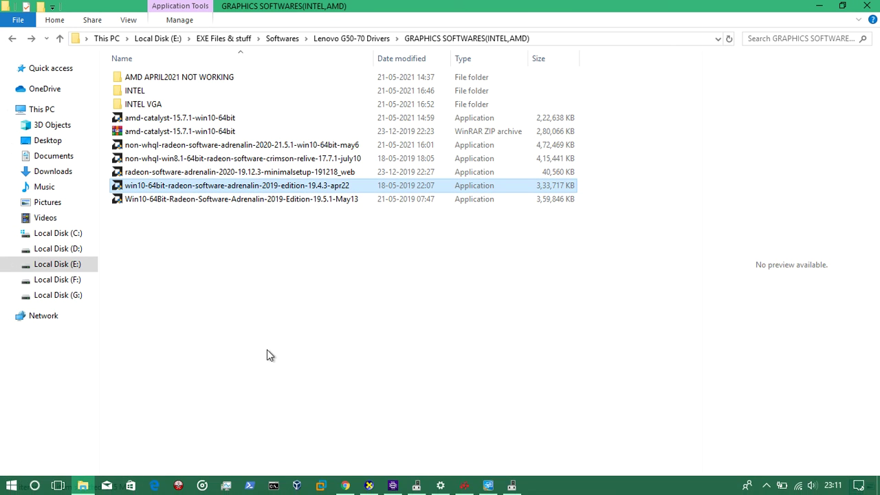
# - Minimize File Explorer and switch to Radeon Settings to view the AMD Radeon HD 8500M hardware information
pyautogui.click(815, 6)
pyautogui.moveTo(406, 488)
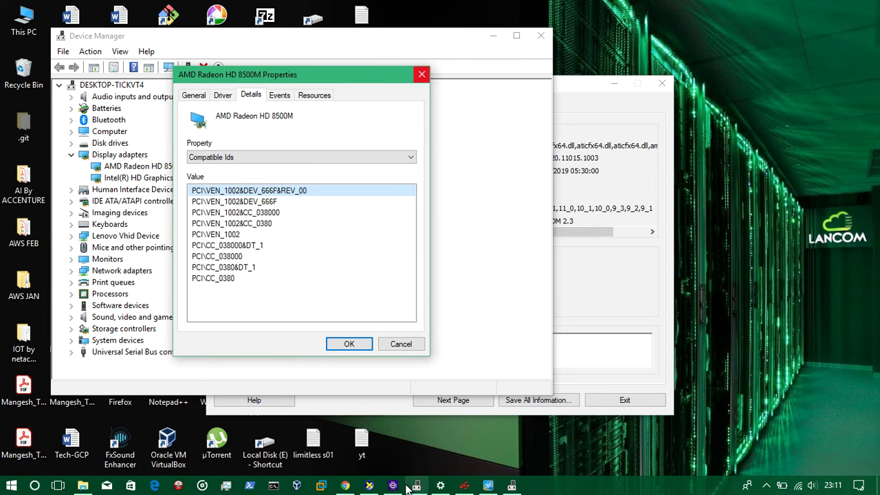
pyautogui.click(463, 486)
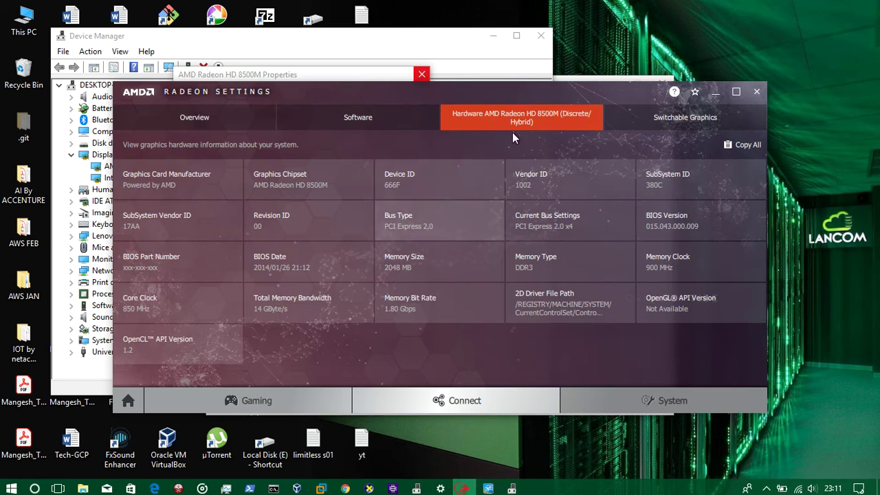
# - Maximize Radeon Settings to examine the AMD Radeon HD 8500M hardware details, and minimize the window
pyautogui.click(734, 92)
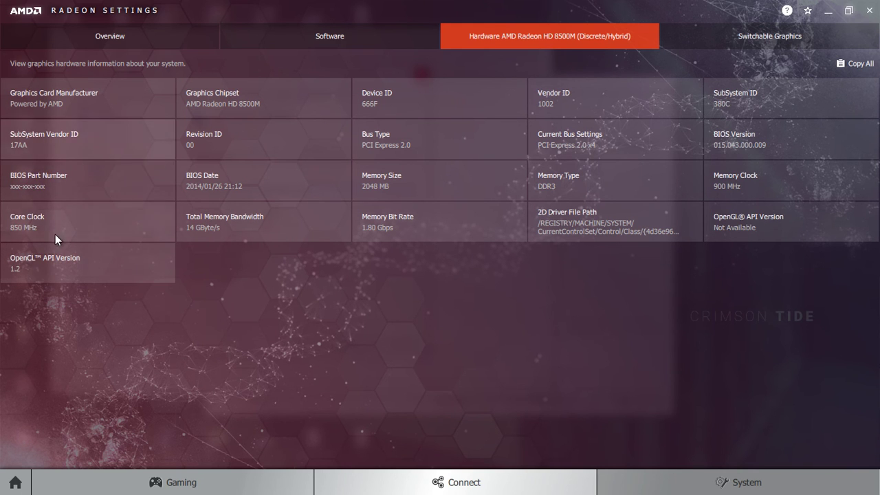
pyautogui.click(8, 489)
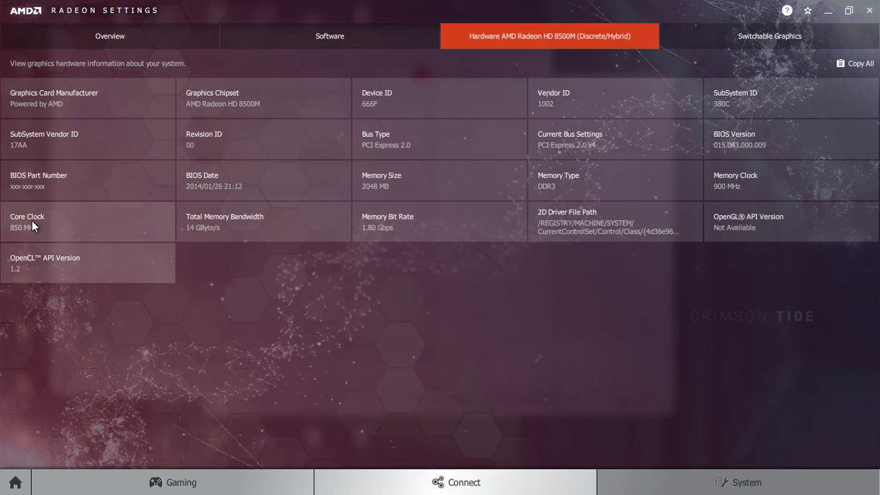
pyautogui.click(829, 18)
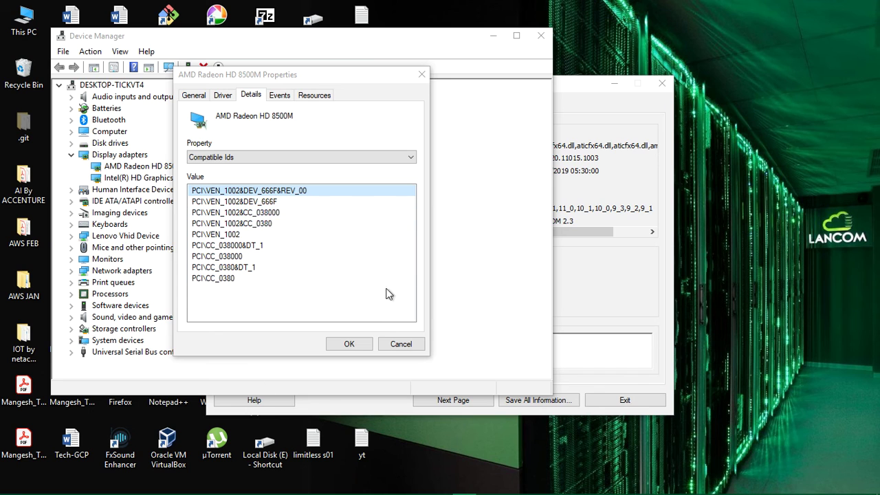
# - Close the AMD Radeon HD 8500M properties and minimize Device Manager and the DirectX Diagnostic Tool
pyautogui.click(358, 77)
pyautogui.click(422, 75)
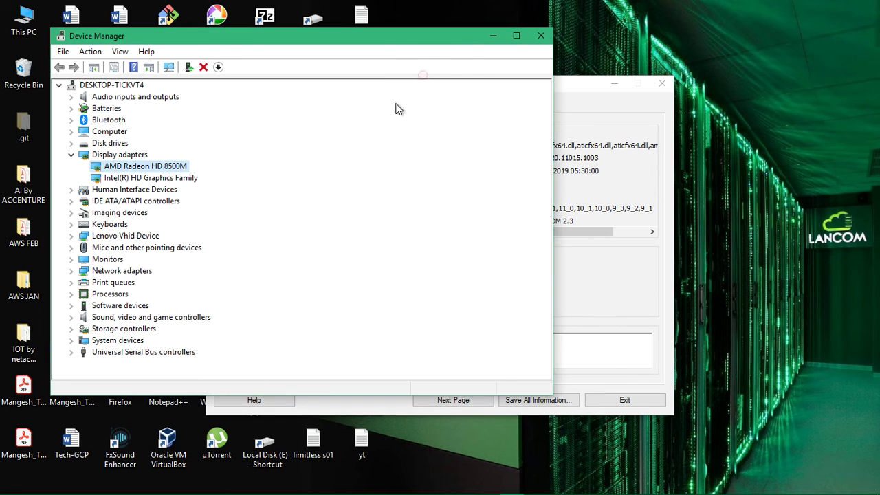
pyautogui.click(494, 38)
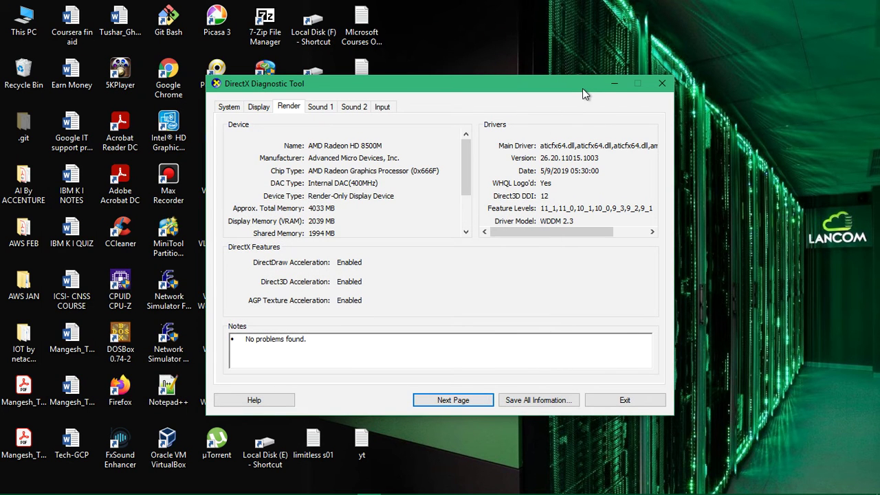
pyautogui.click(617, 84)
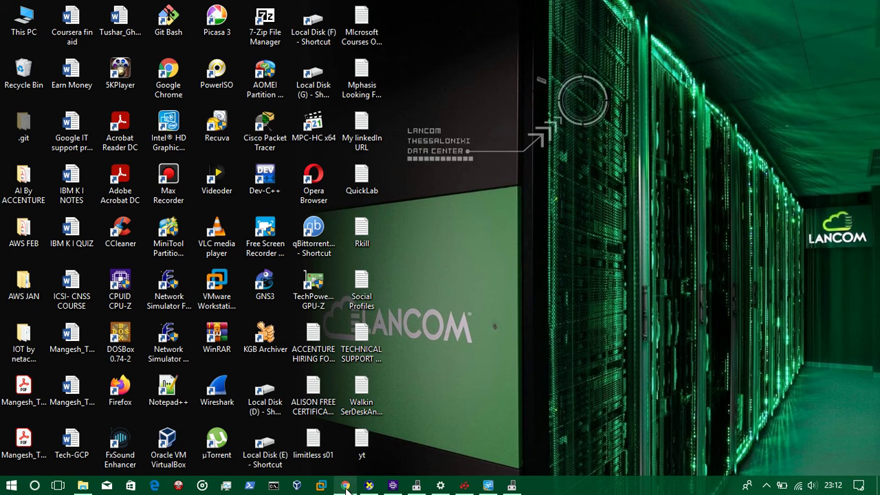
# - Refresh the desktop twice and dismiss both YouTube notifications
pyautogui.moveTo(347, 488)
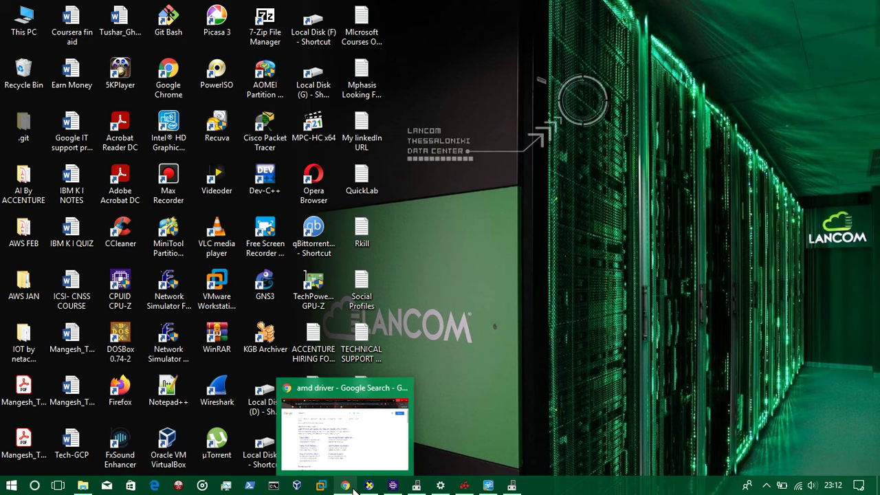
pyautogui.rightClick(465, 103)
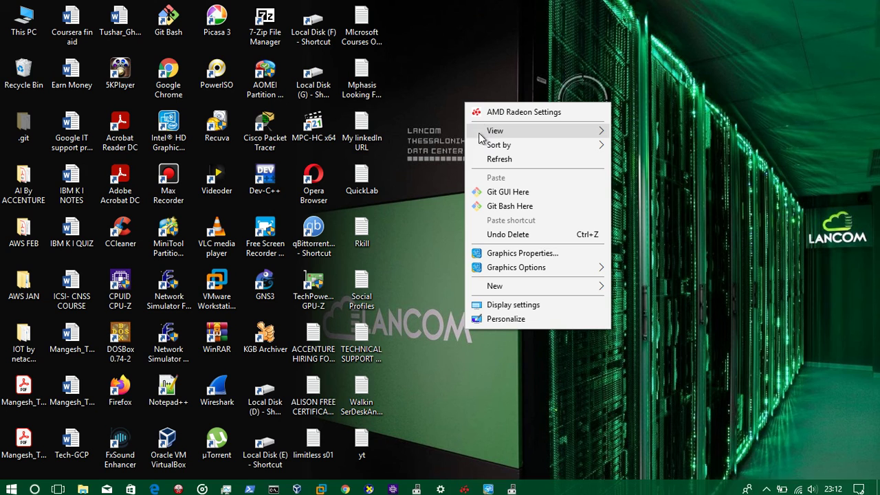
pyautogui.click(488, 158)
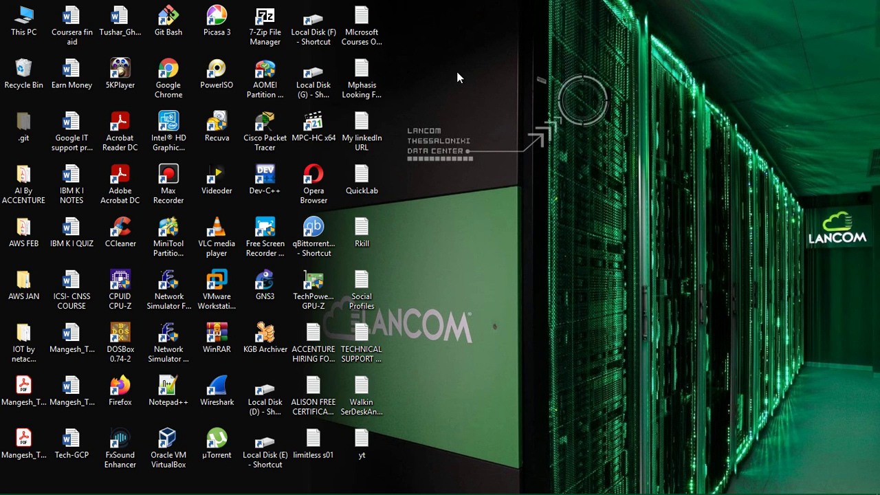
pyautogui.rightClick(457, 71)
pyautogui.click(485, 129)
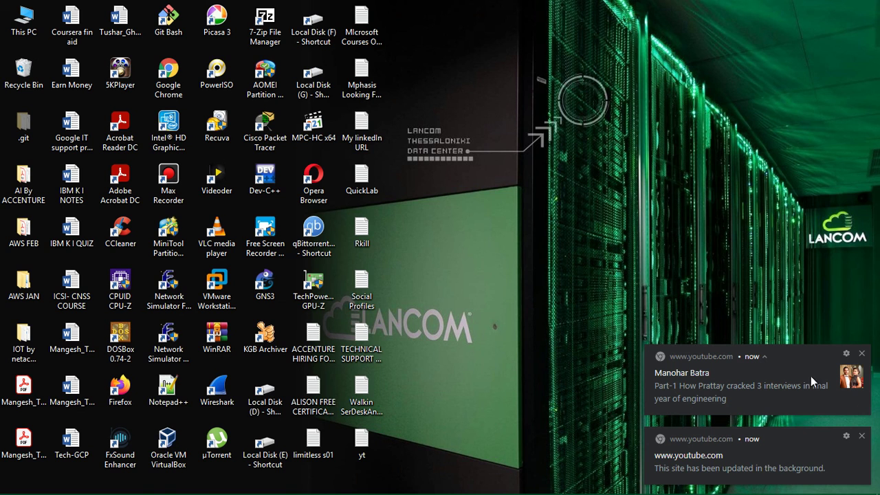
pyautogui.click(862, 436)
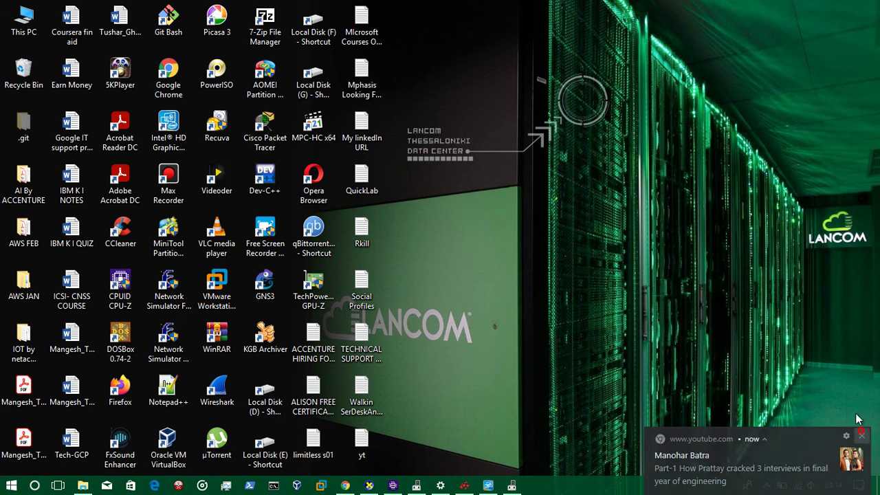
pyautogui.click(862, 436)
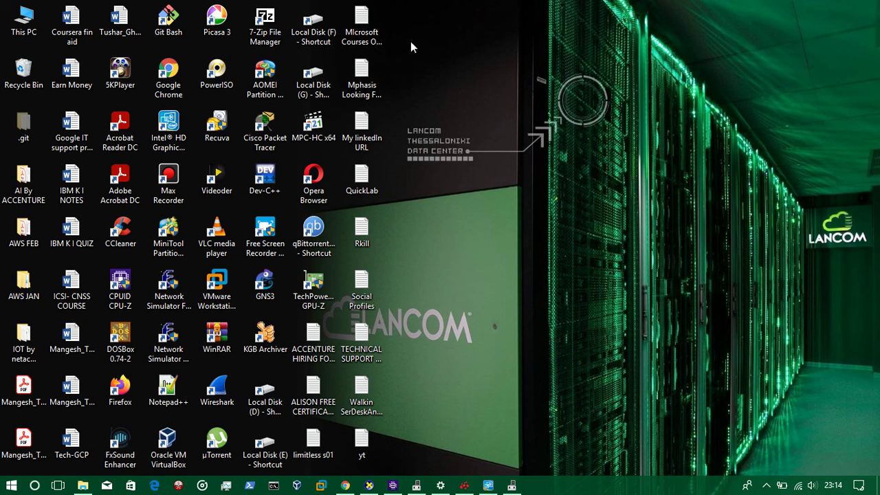
pyautogui.click(766, 485)
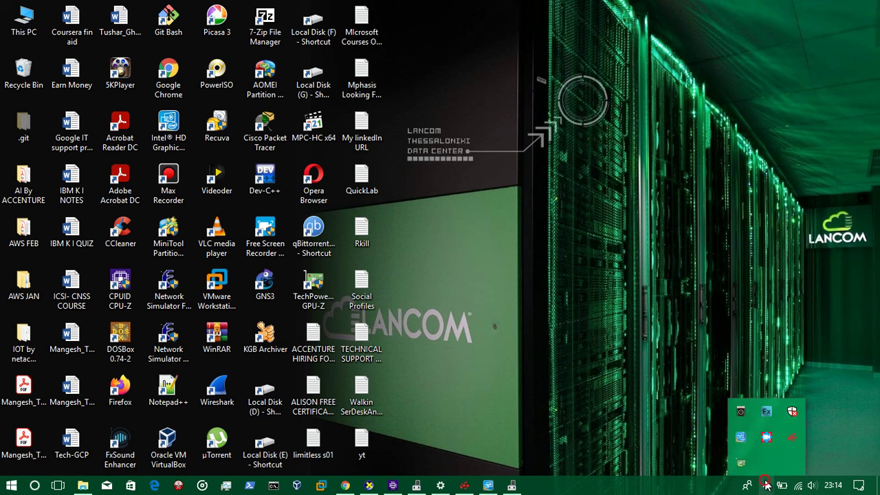
pyautogui.click(667, 490)
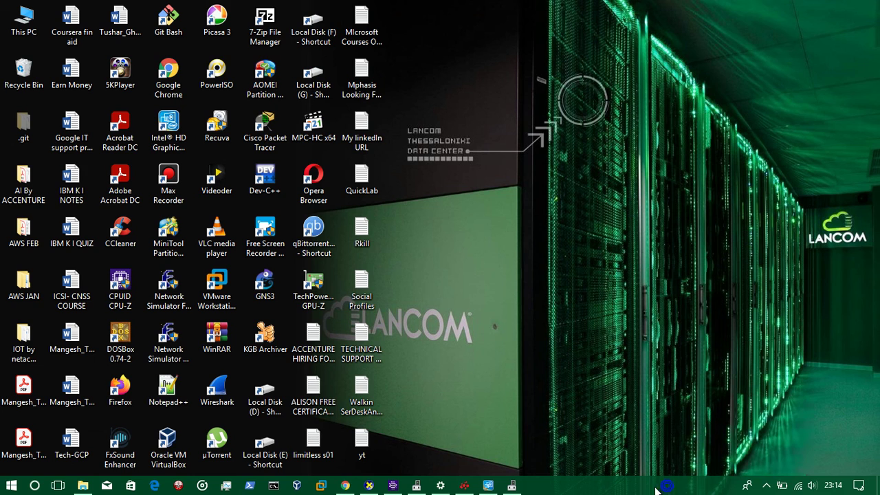
pyautogui.click(766, 485)
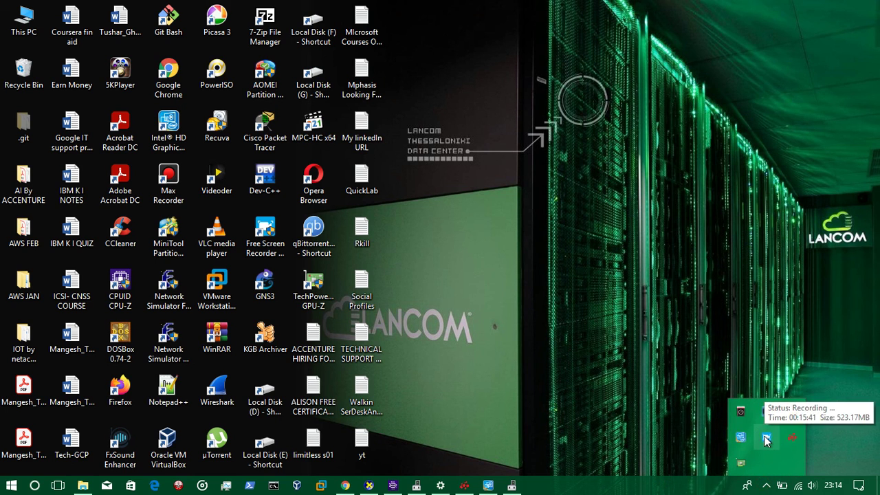
pyautogui.click(528, 277)
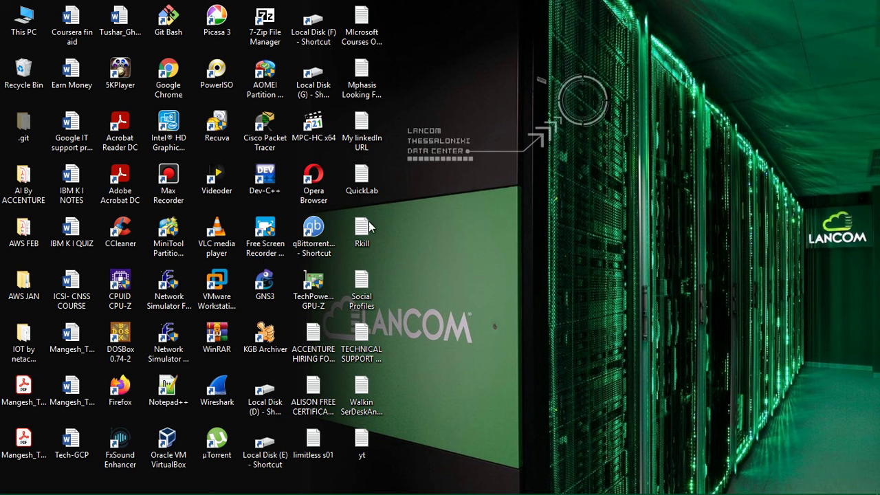
pyautogui.click(273, 246)
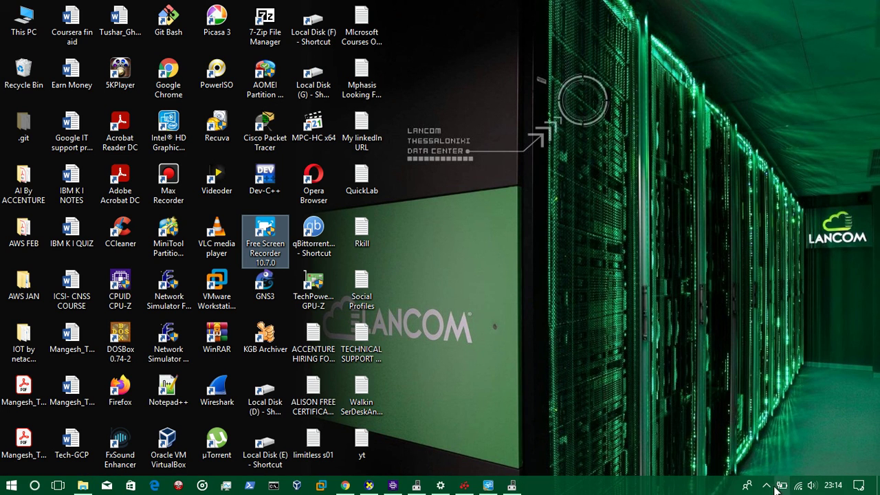
pyautogui.click(768, 483)
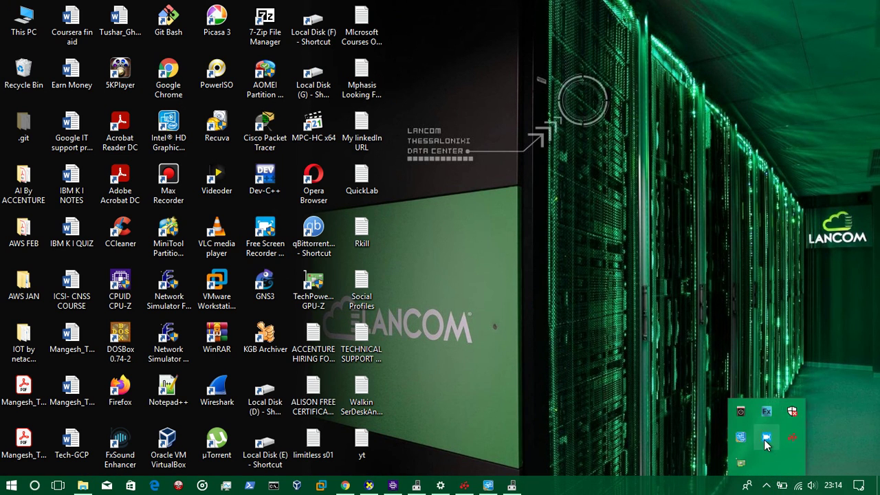